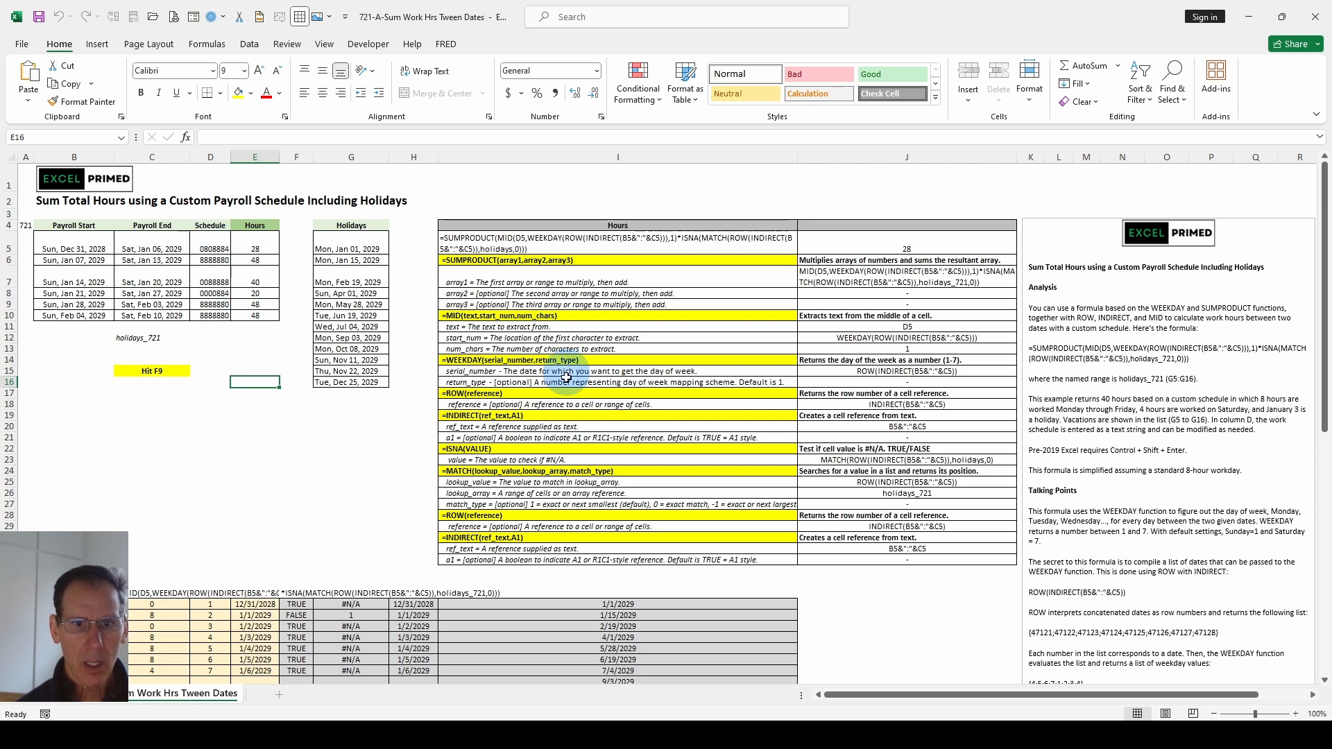
Look over the payroll table, function breakdown, helper lists and the full explanatory notes beside them
scroll(553, 506, down, 3)
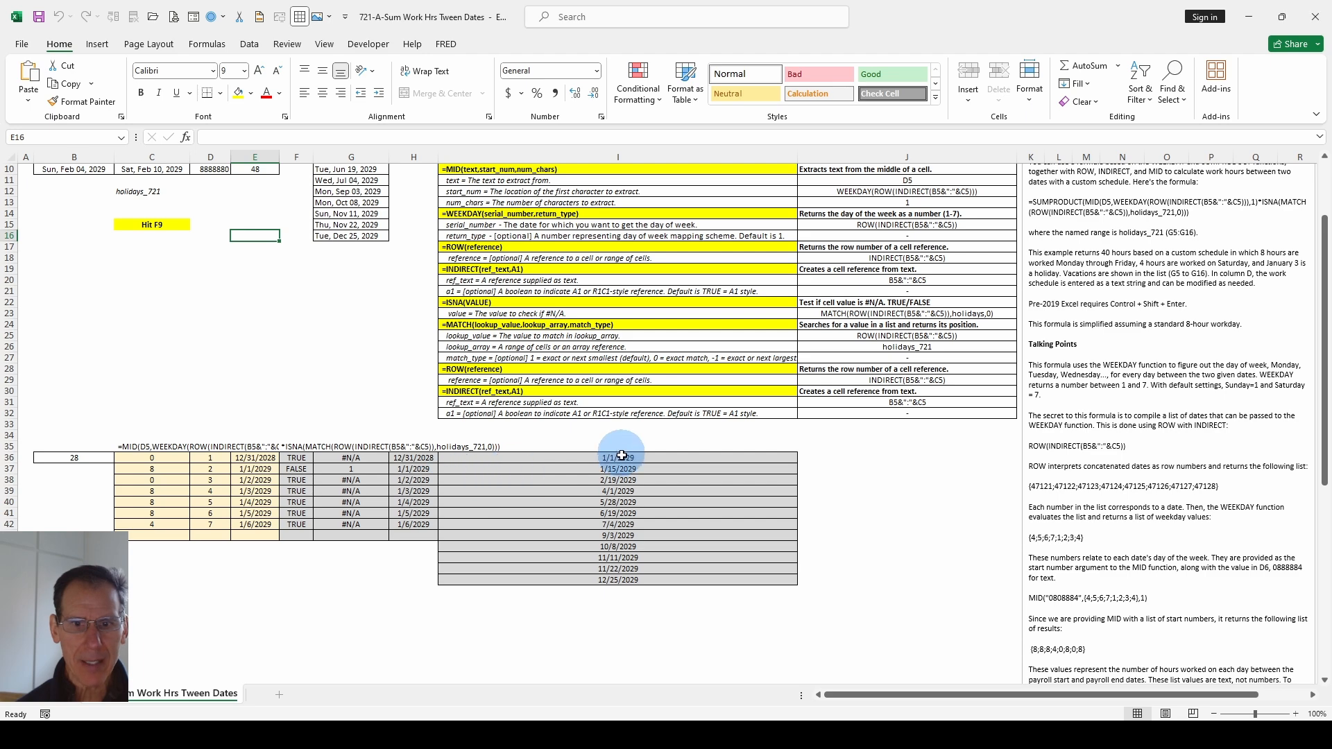
scroll(595, 579, up, 3)
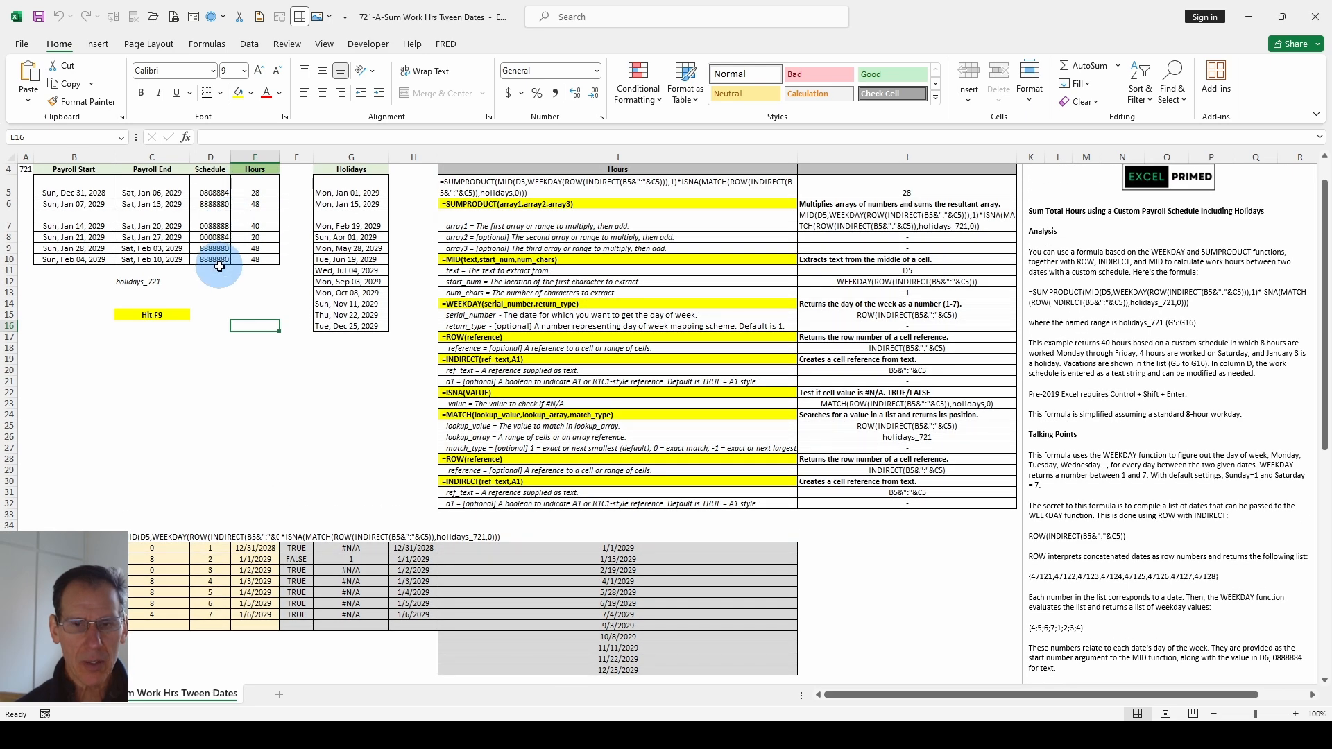
scroll(1091, 343, down, 7)
scroll(1091, 342, down, 5)
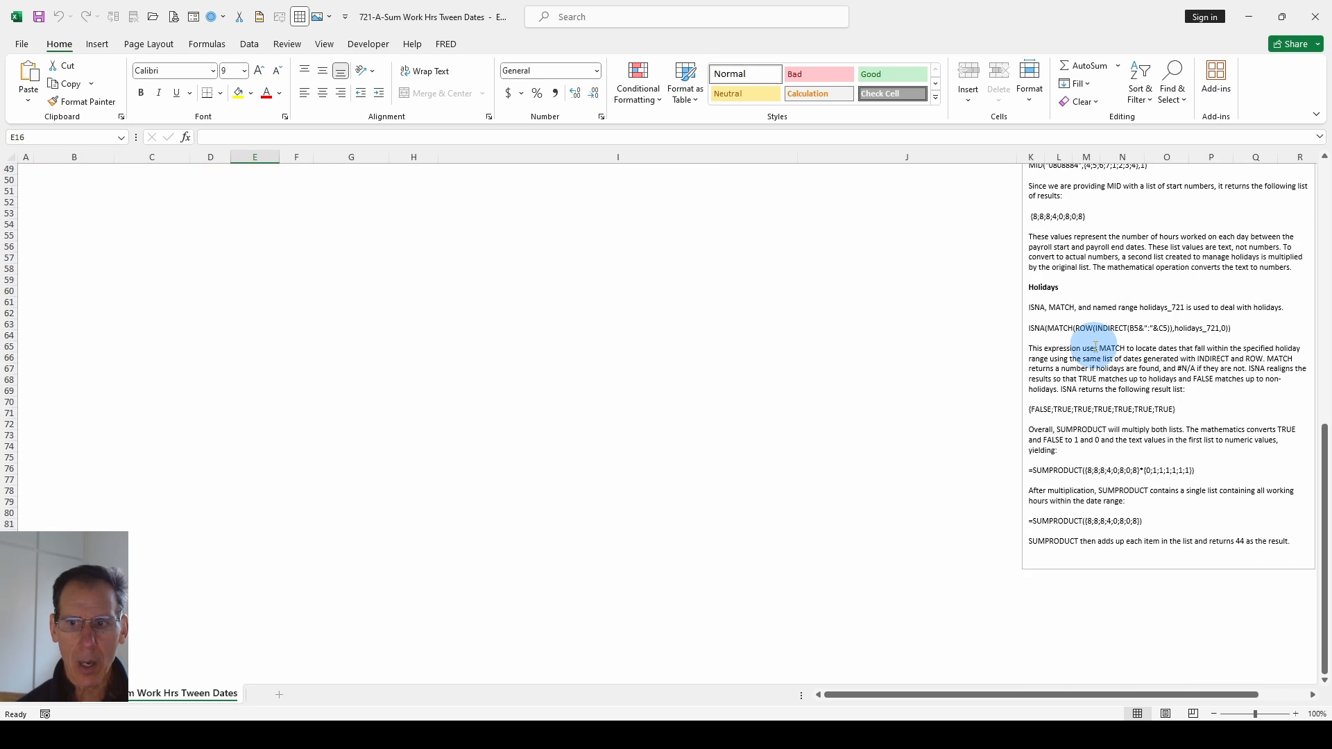
scroll(1094, 346, up, 15)
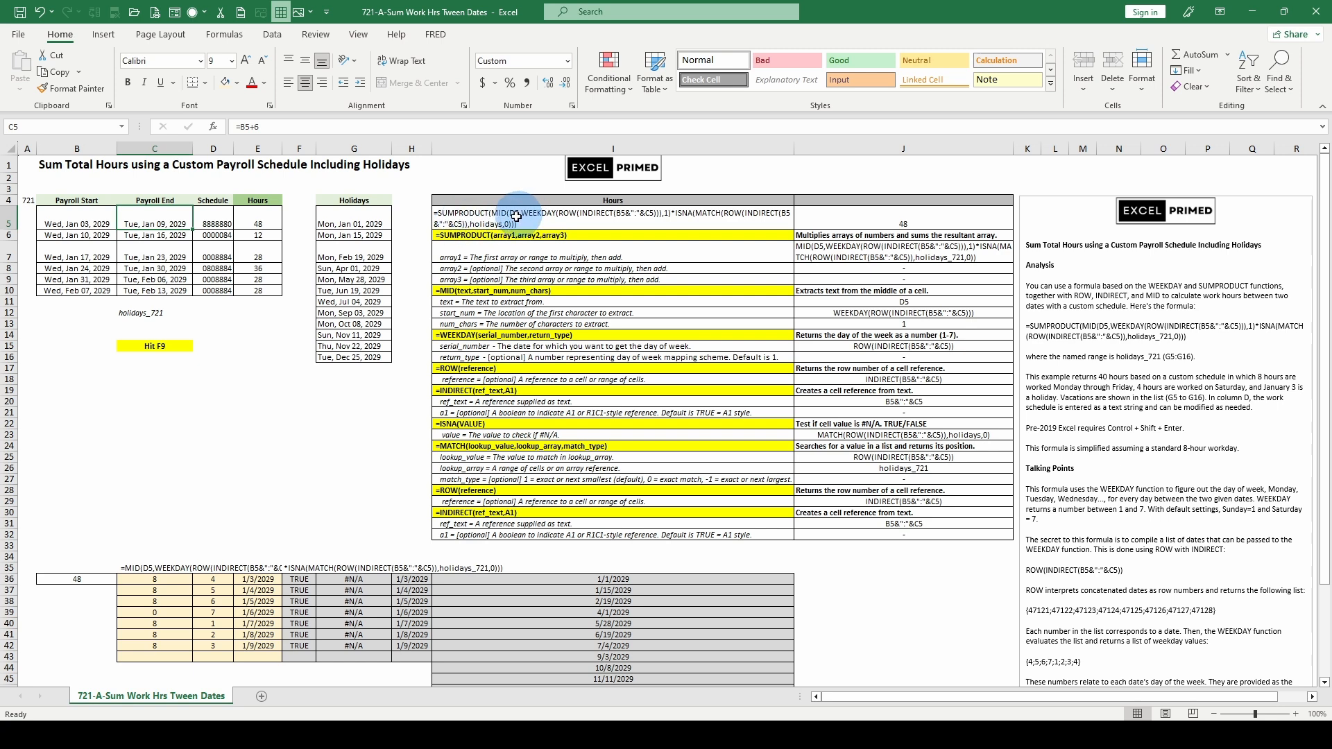
Inspect the written-out formula in I5 and the schedule formula in D5, and recalculate the sheet to draw new random schedules
click(455, 214)
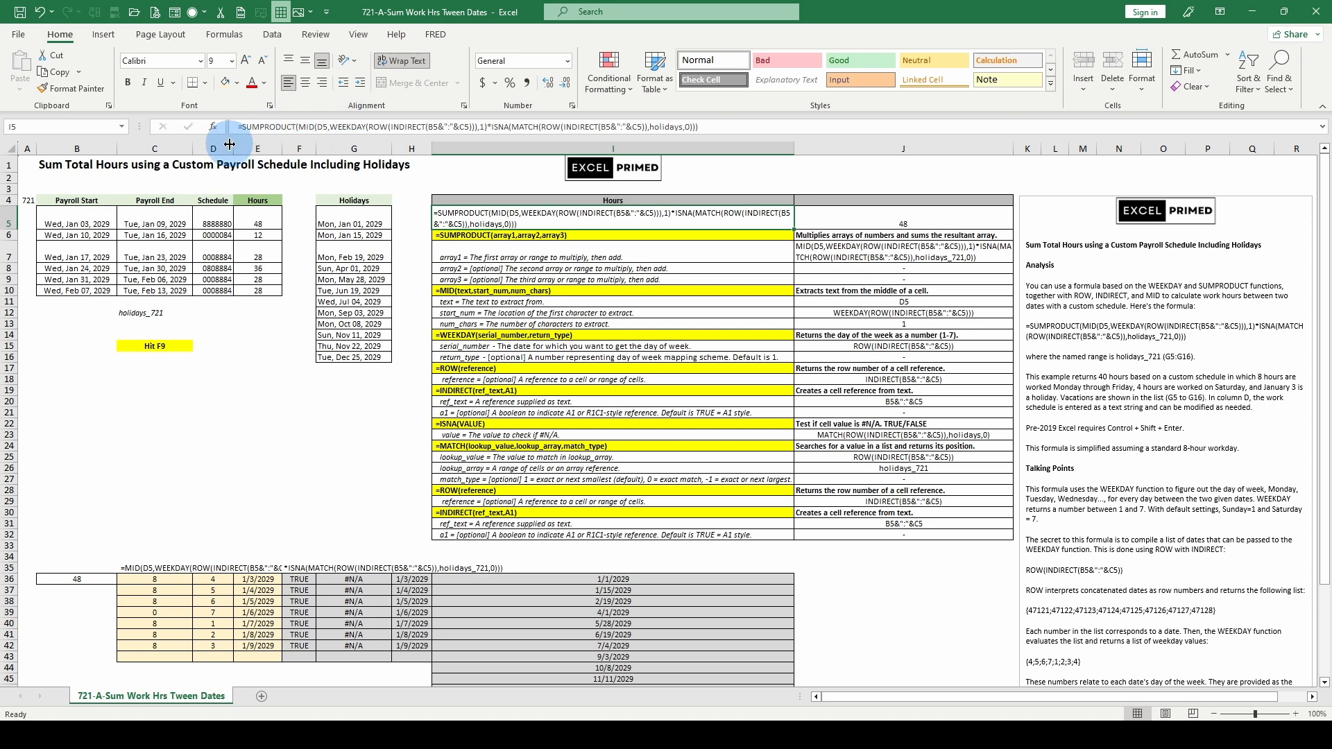
click(231, 217)
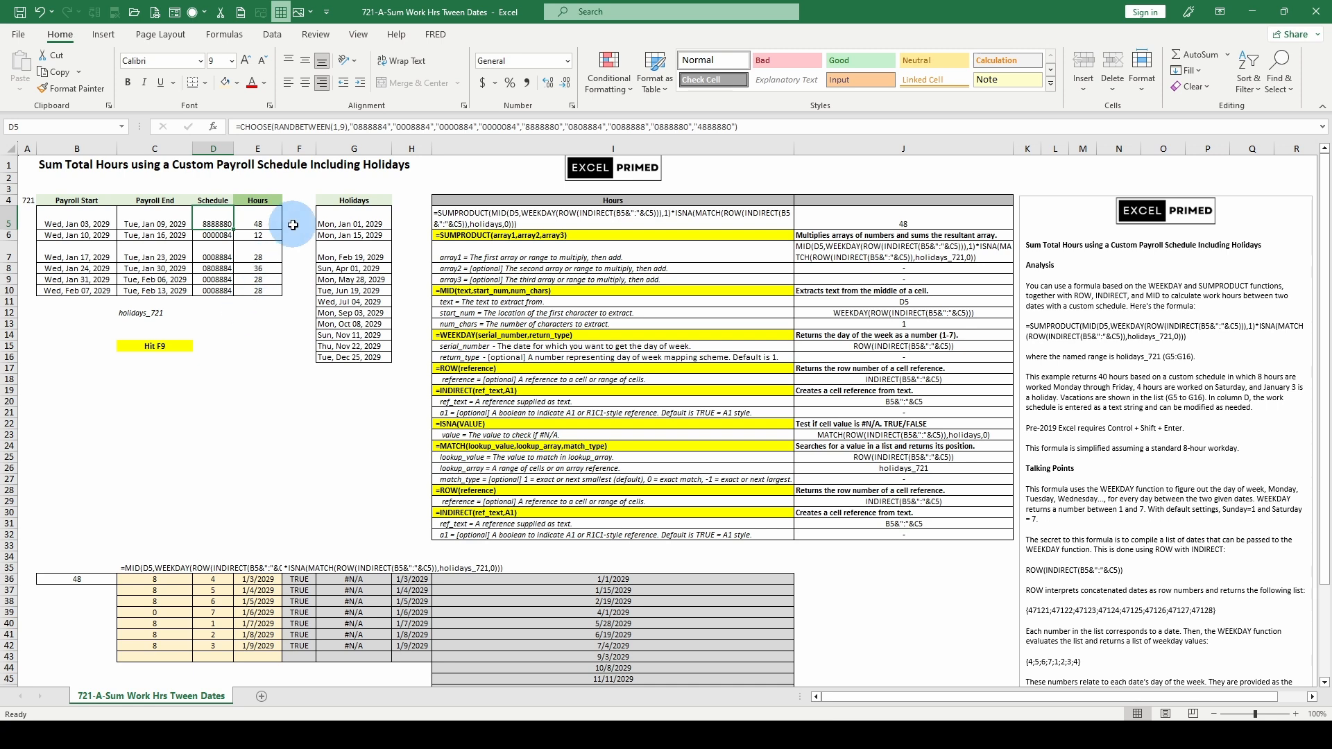
scroll(381, 435, up, 2)
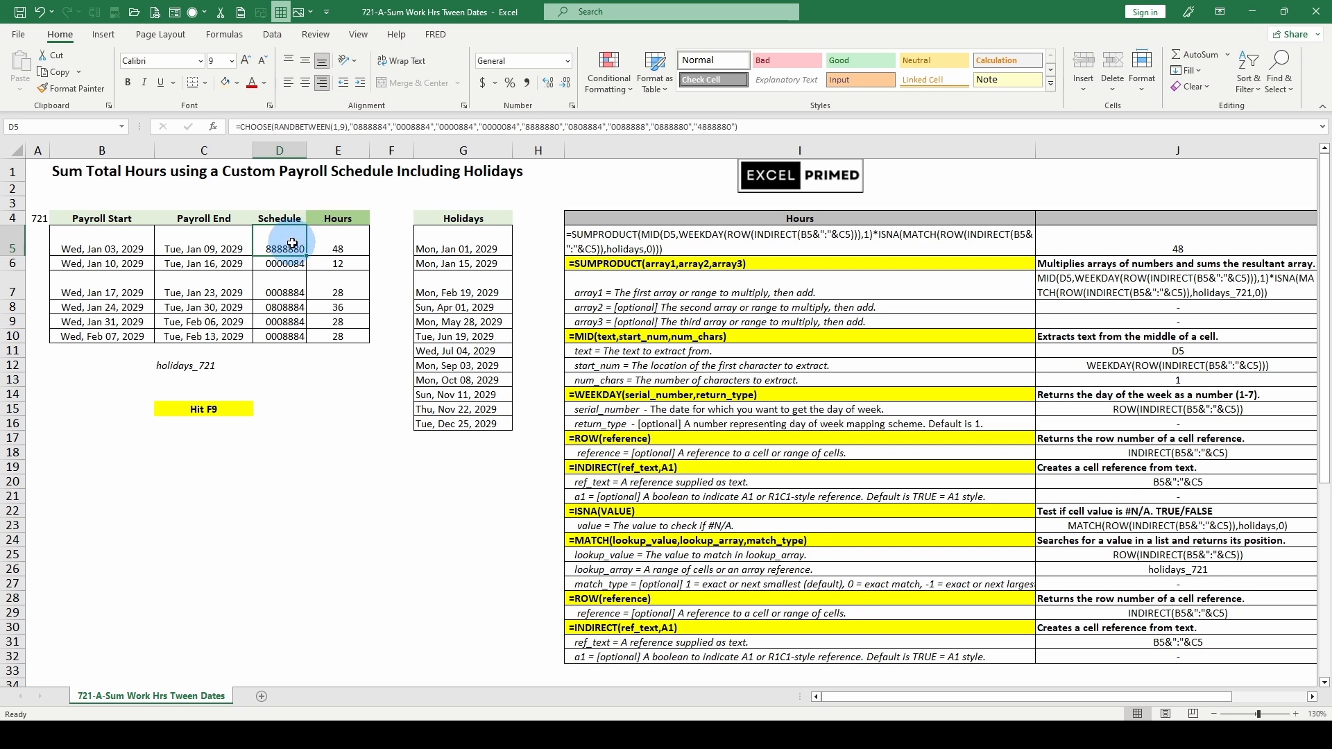
key(F9)
key(F9)
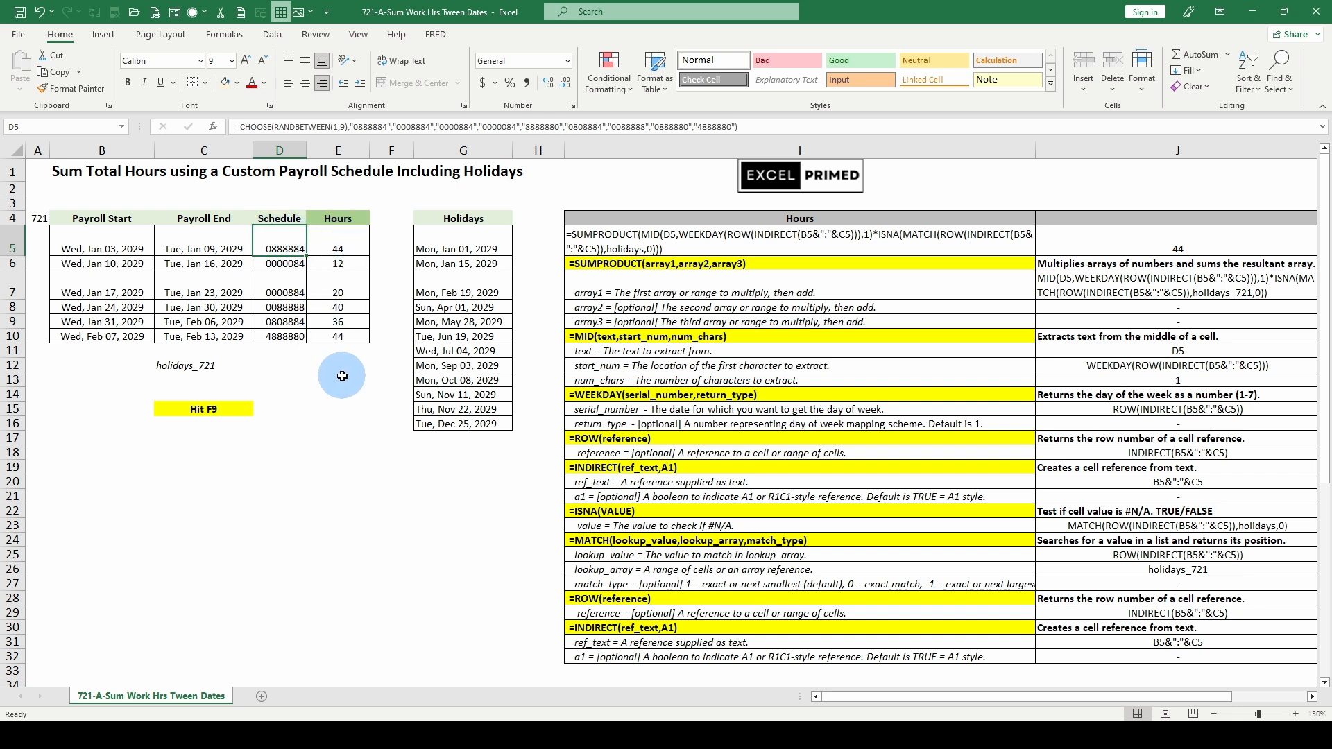
Compare the Hours formula in E5 with the ROW and INDIRECT date-list formula in E36
click(339, 247)
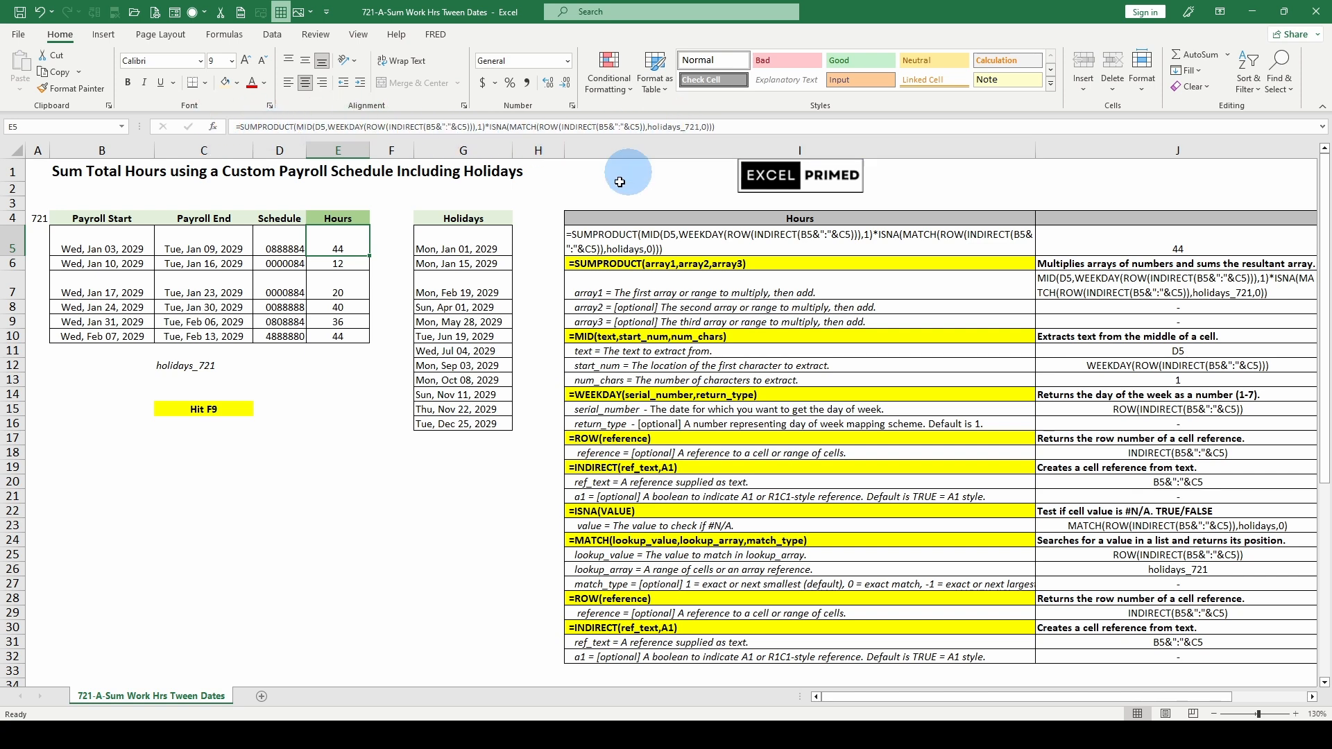
ctrl+scroll(388, 419, down, 1)
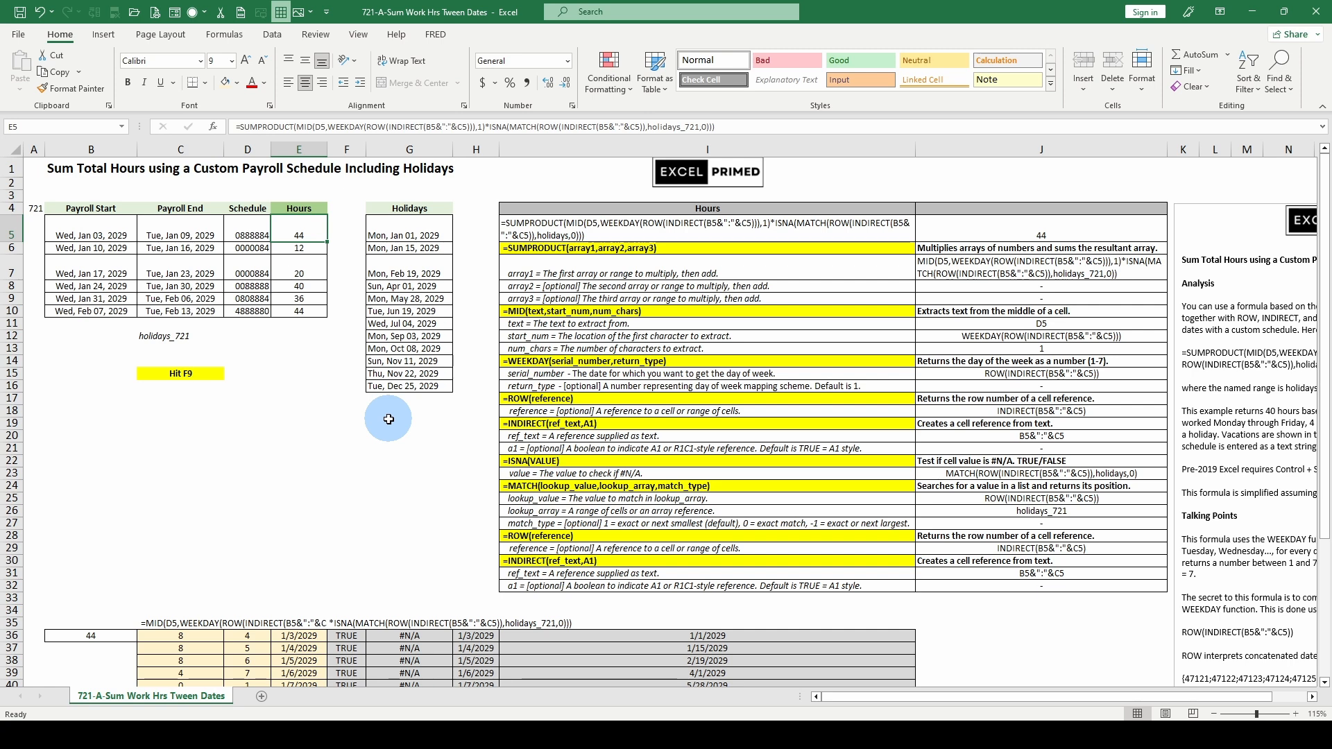
scroll(388, 419, down, 1)
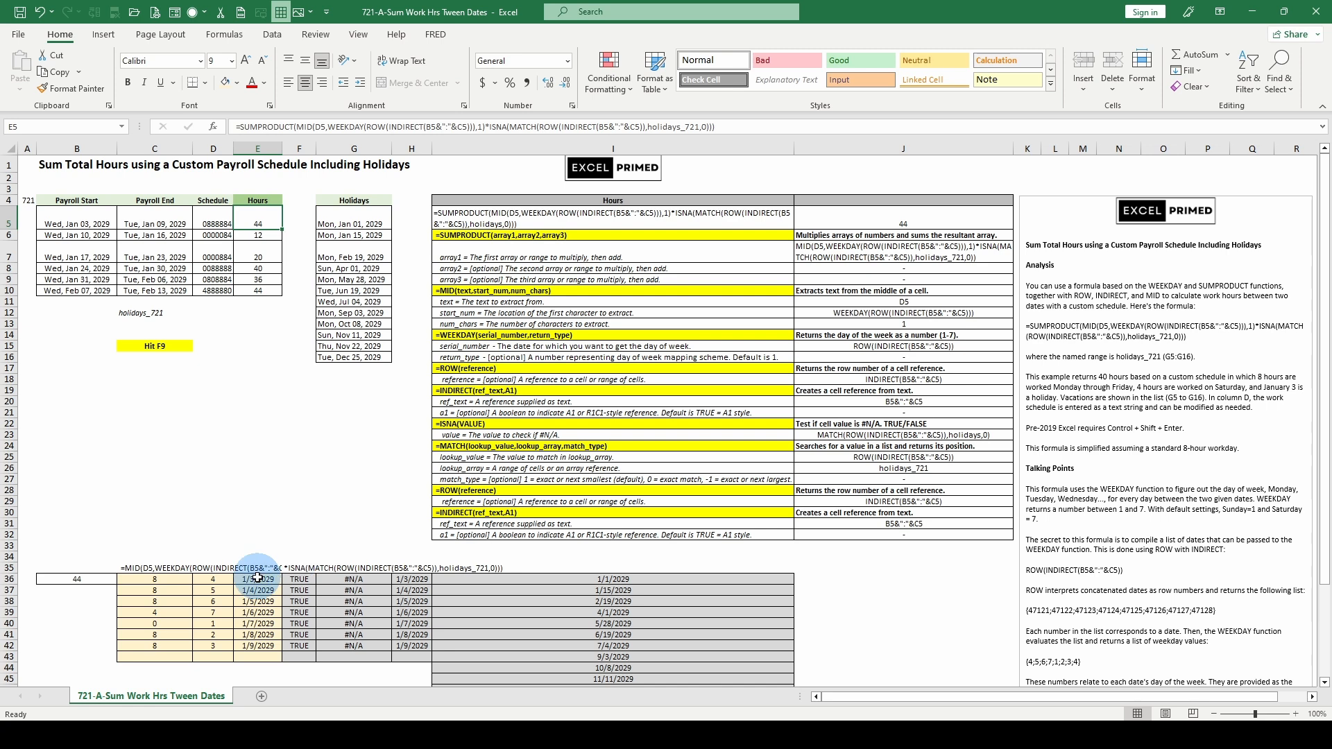
click(257, 578)
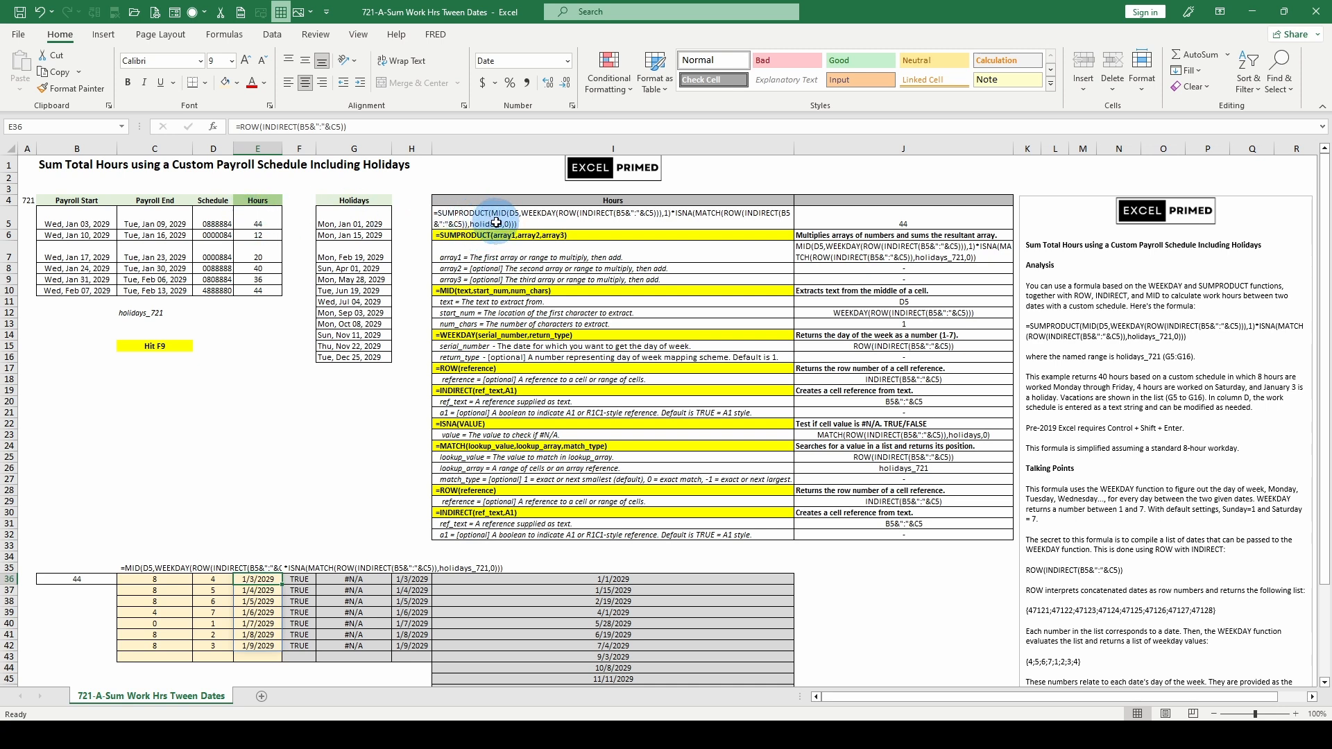
click(256, 216)
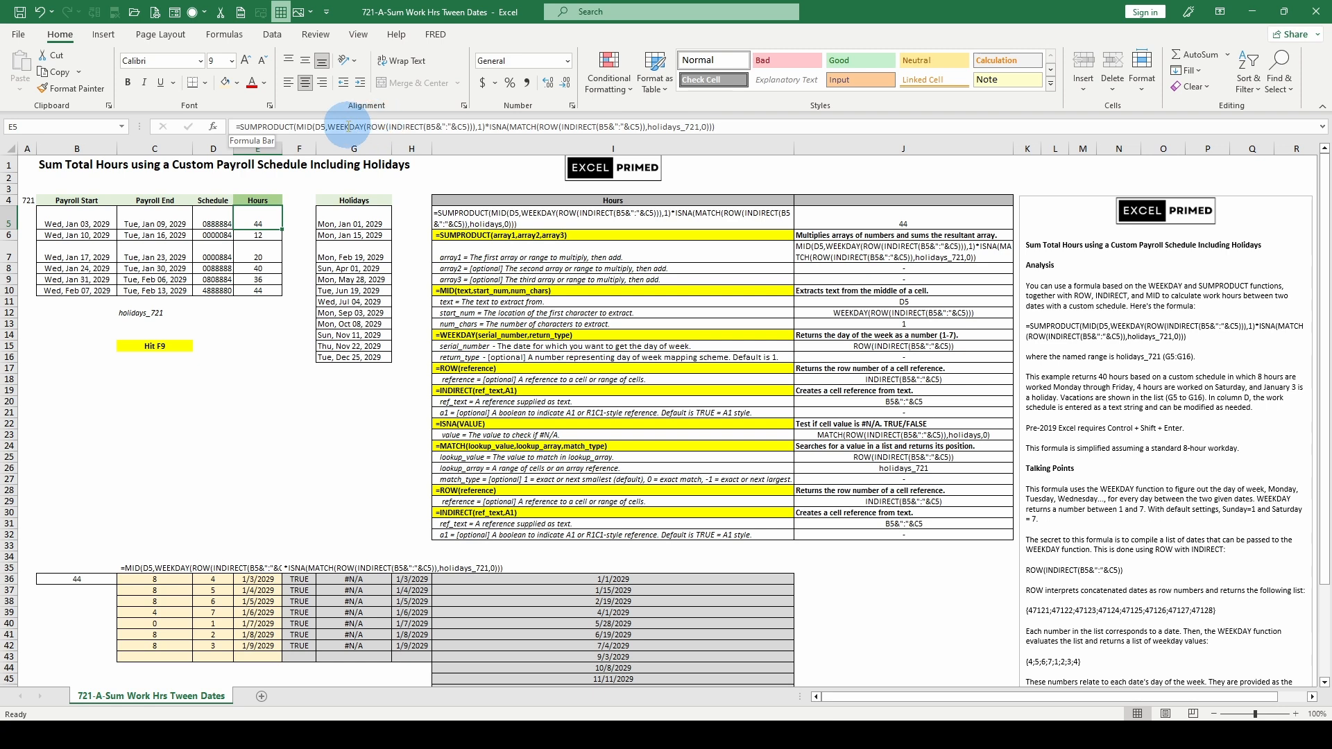
Examine SUMPRODUCT's array1 and MID's text, start_num and num_chars arguments inside the E5 formula, leaving it unedited
click(310, 127)
click(312, 149)
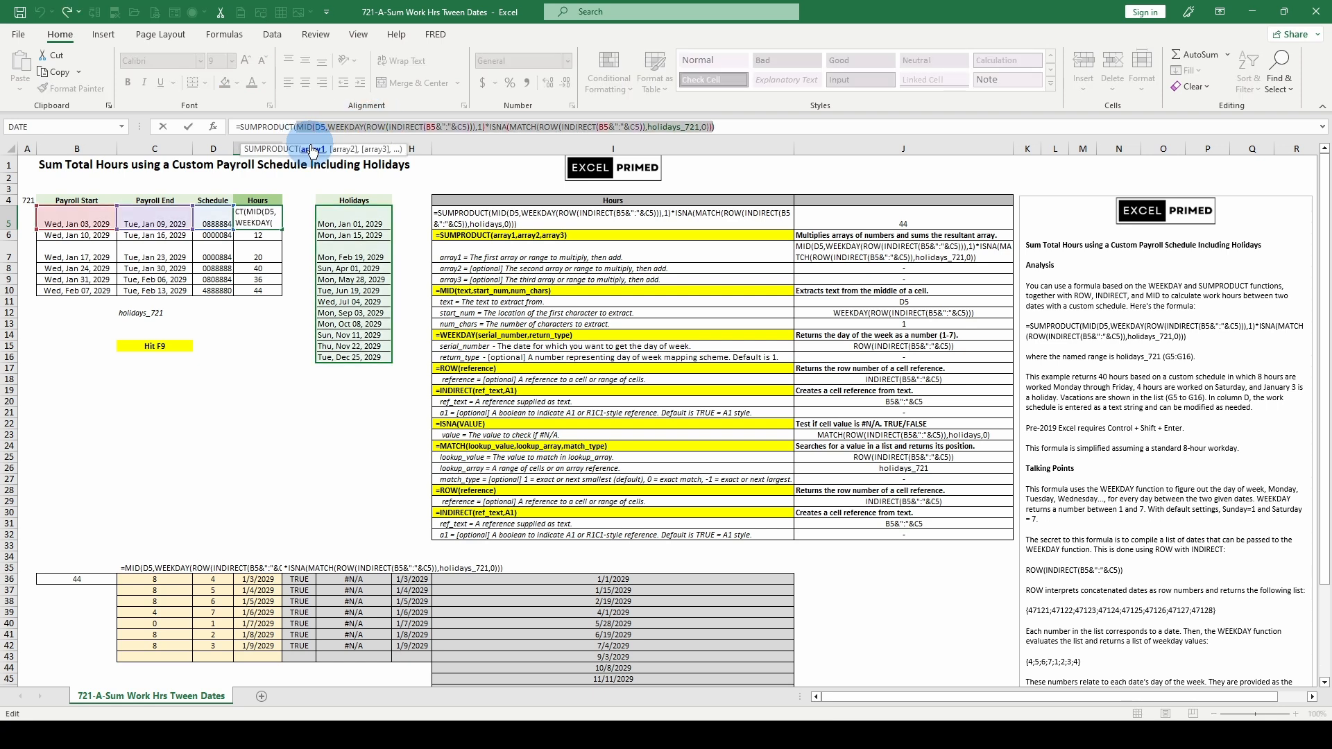
click(308, 127)
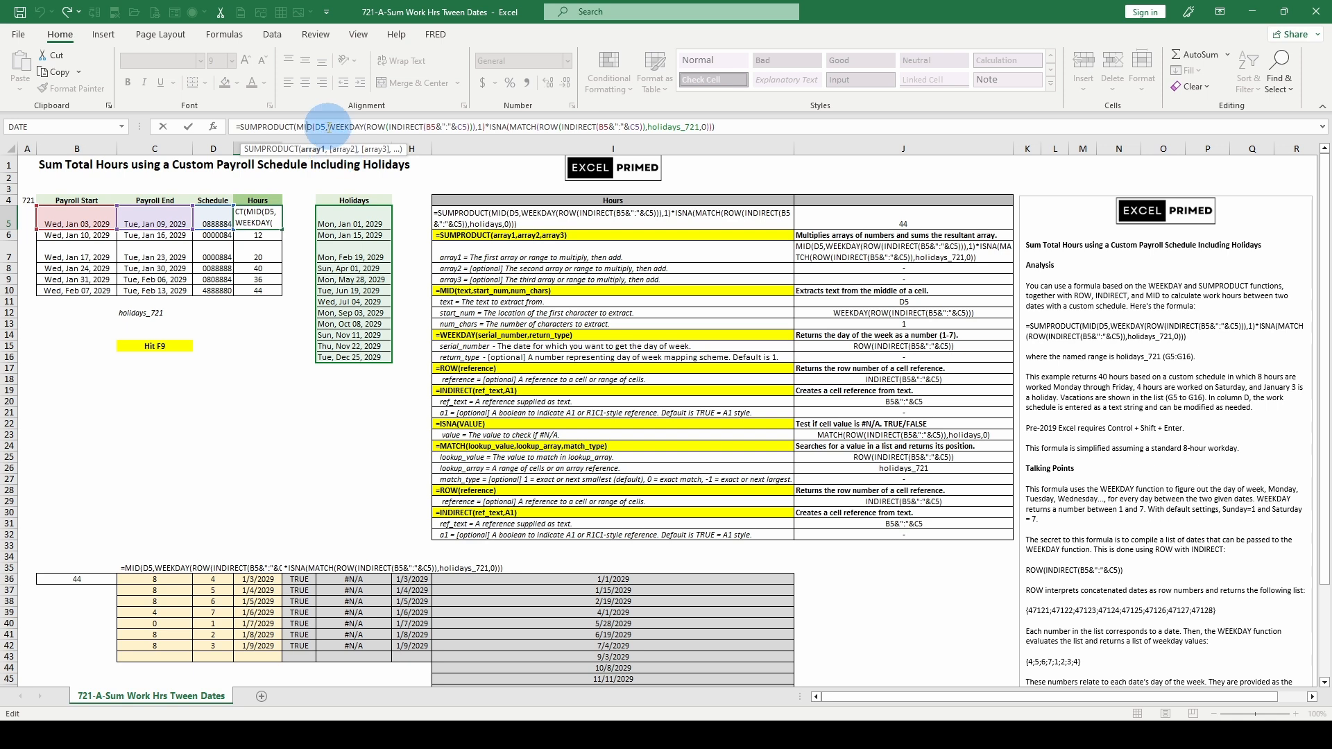
click(322, 127)
click(327, 150)
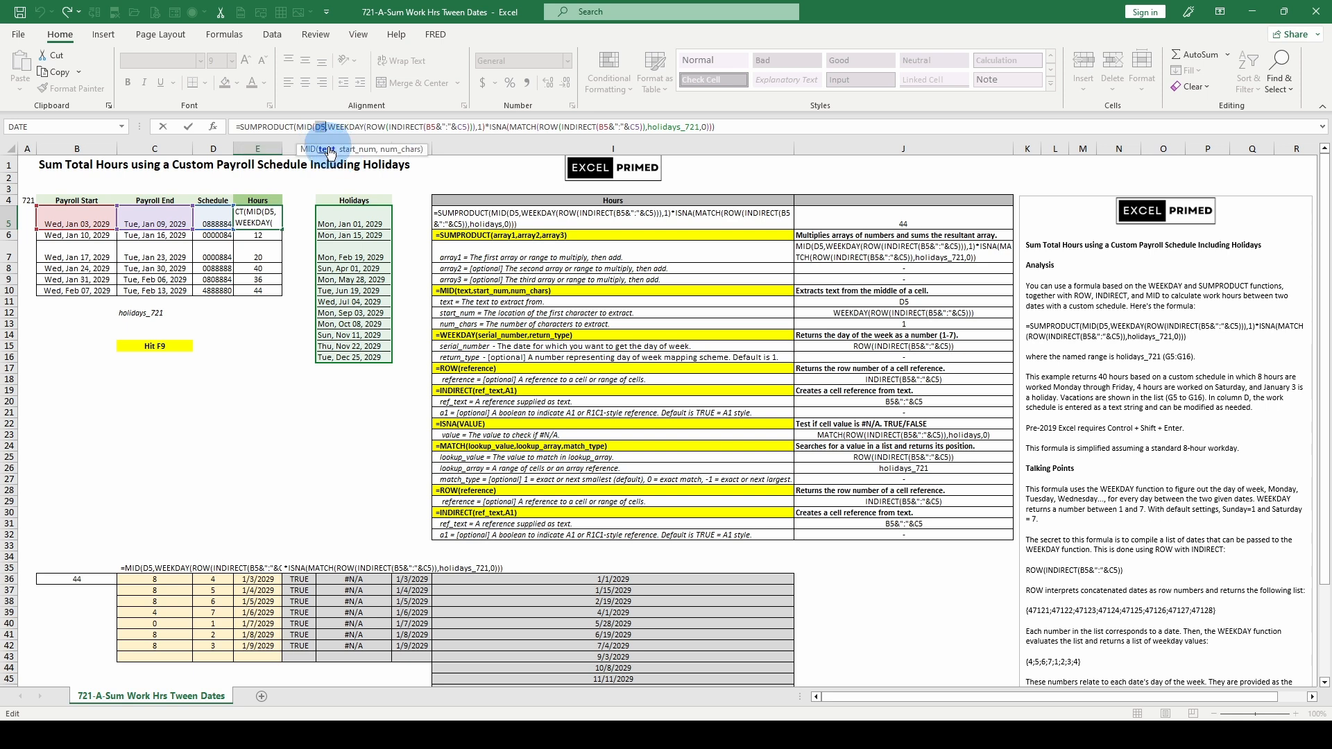
click(352, 149)
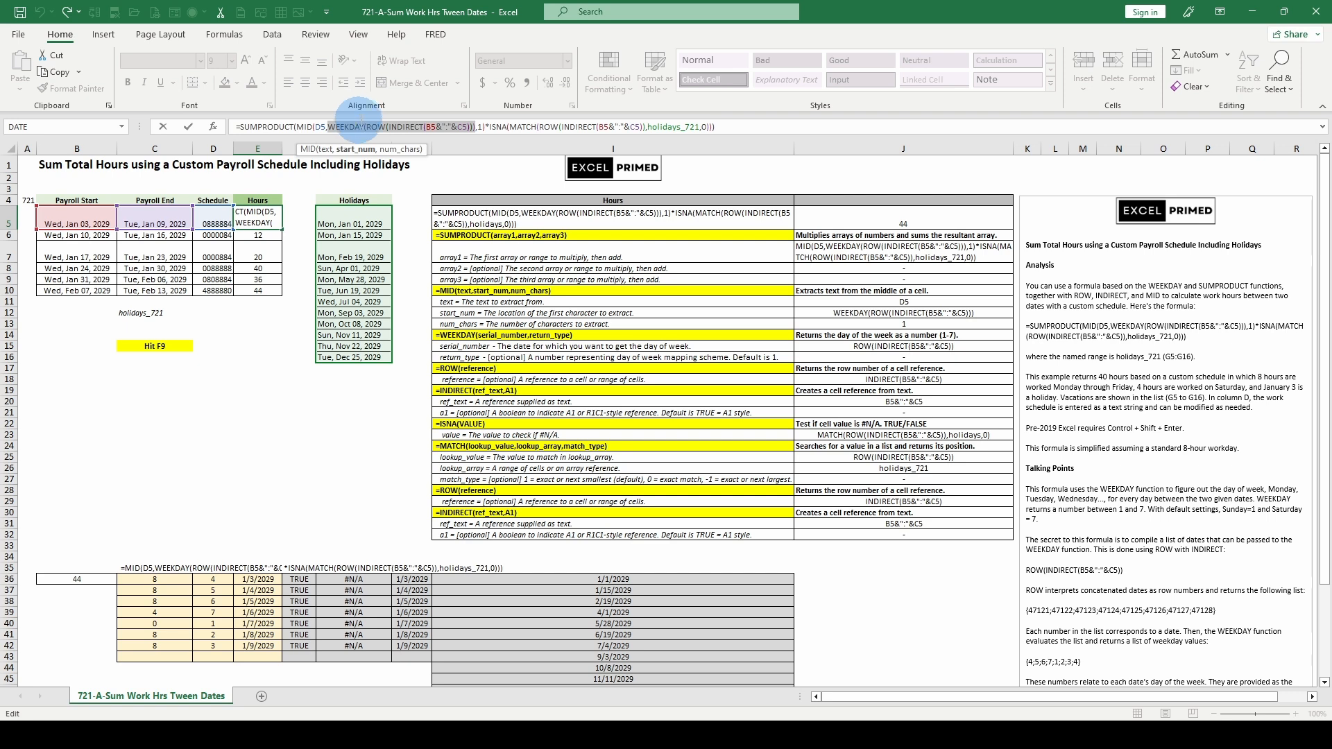
click(399, 149)
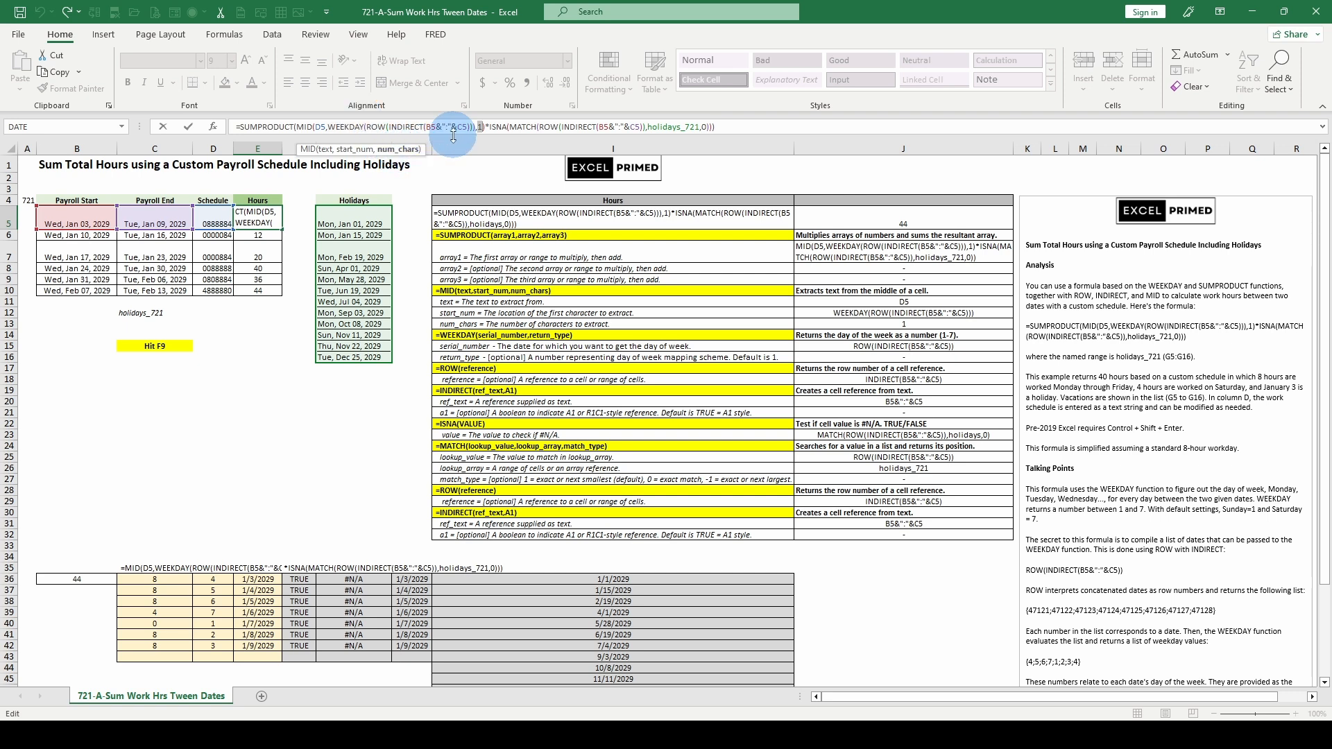
key(Escape)
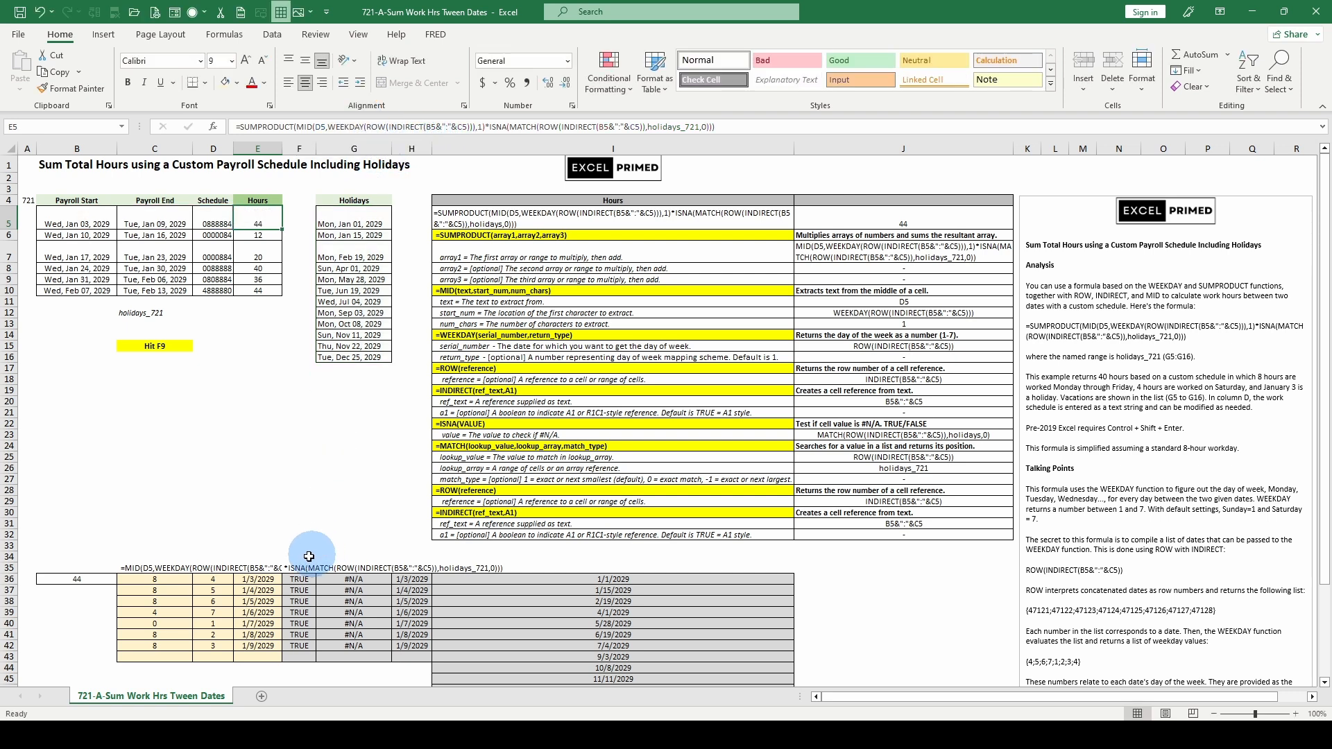
Trace the date list in E36 back to the payroll dates in B5 and C5, and view the WEEKDAY formula in D36
click(257, 579)
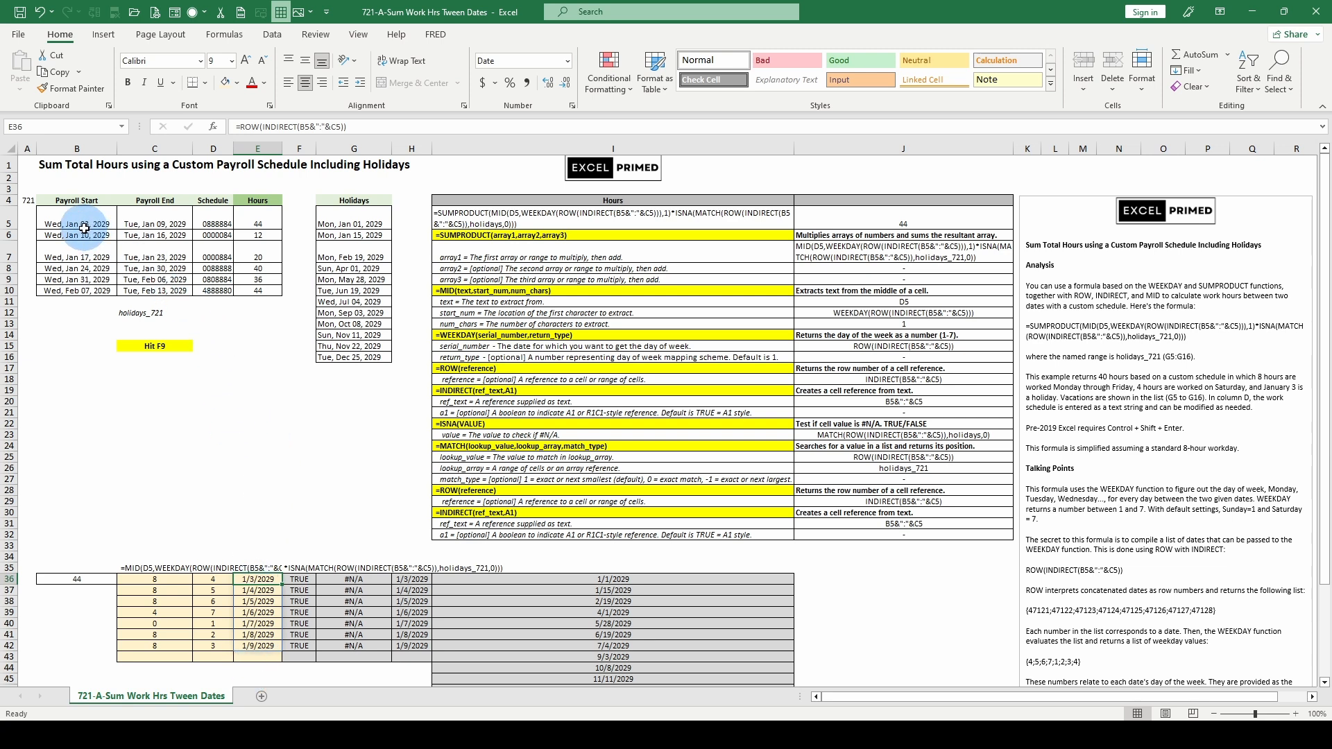
click(172, 222)
click(88, 219)
click(149, 224)
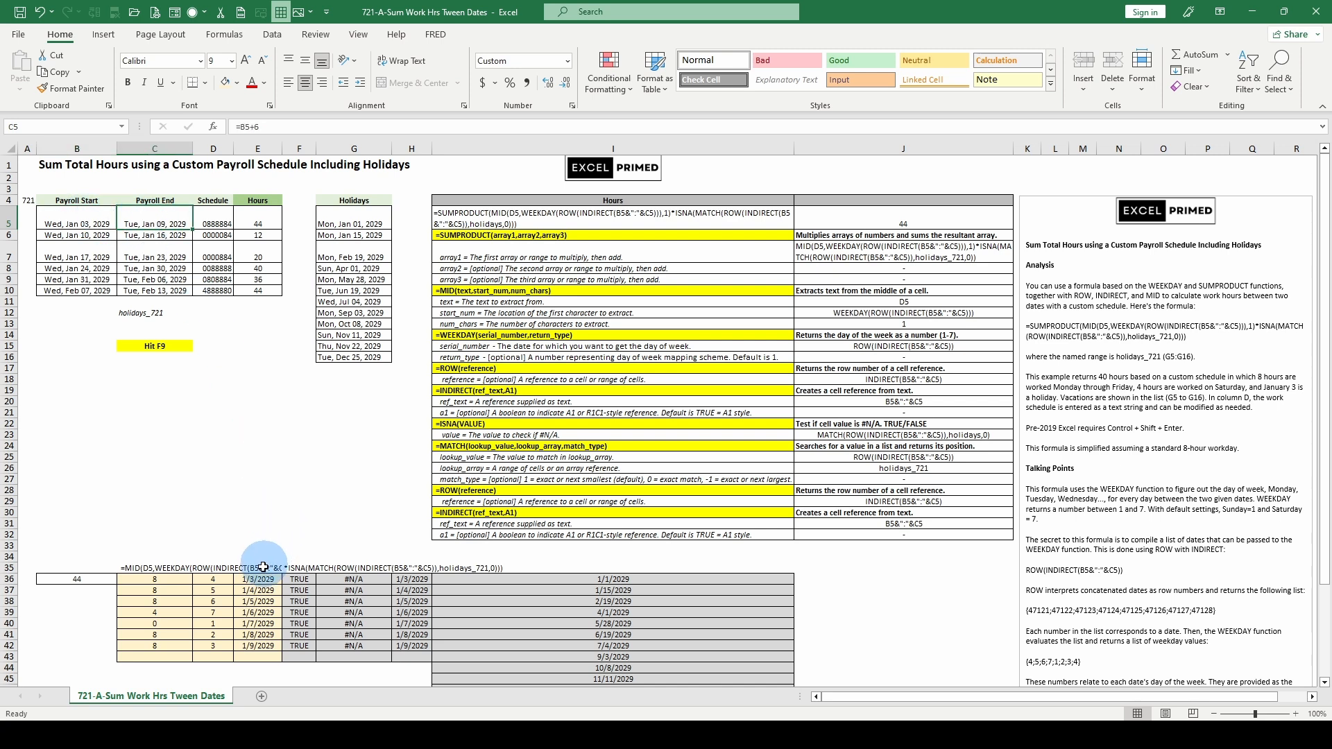
click(213, 580)
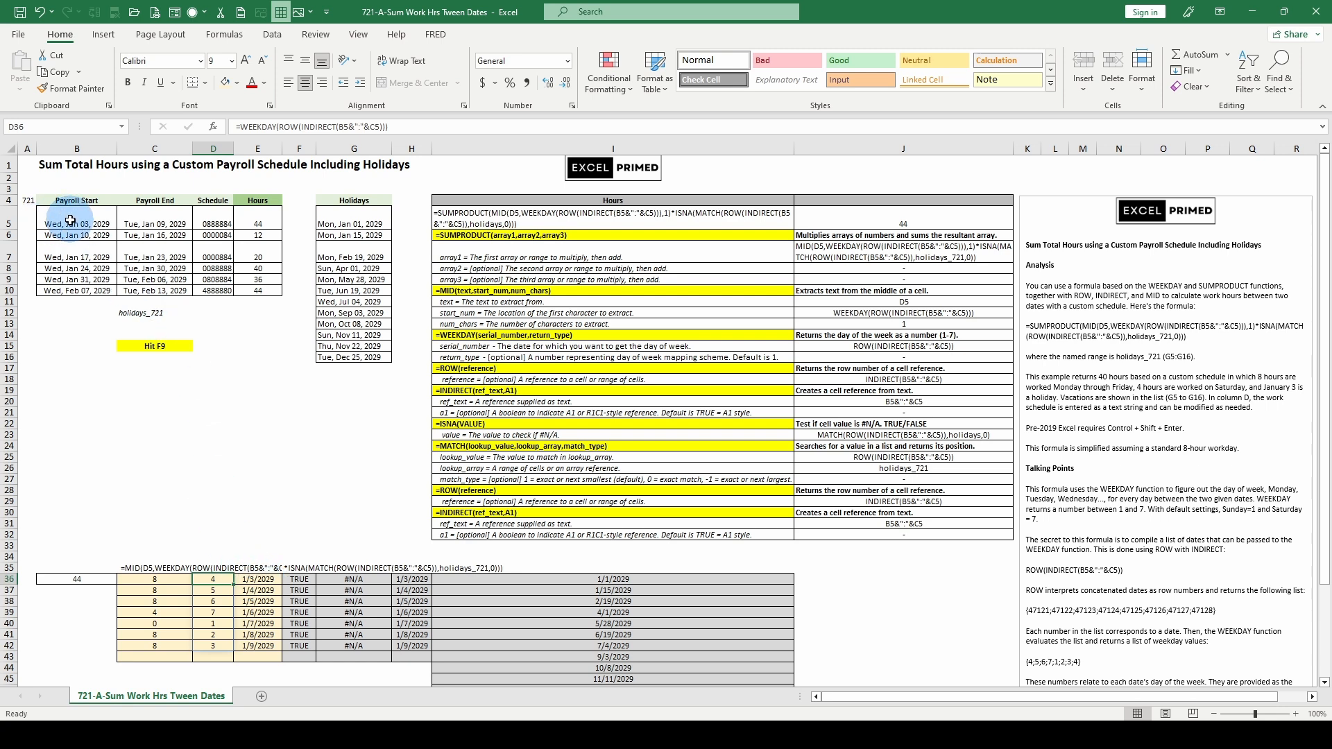
Compare the schedule string in D5 with the hours that the MID formula extracts in C36
click(209, 214)
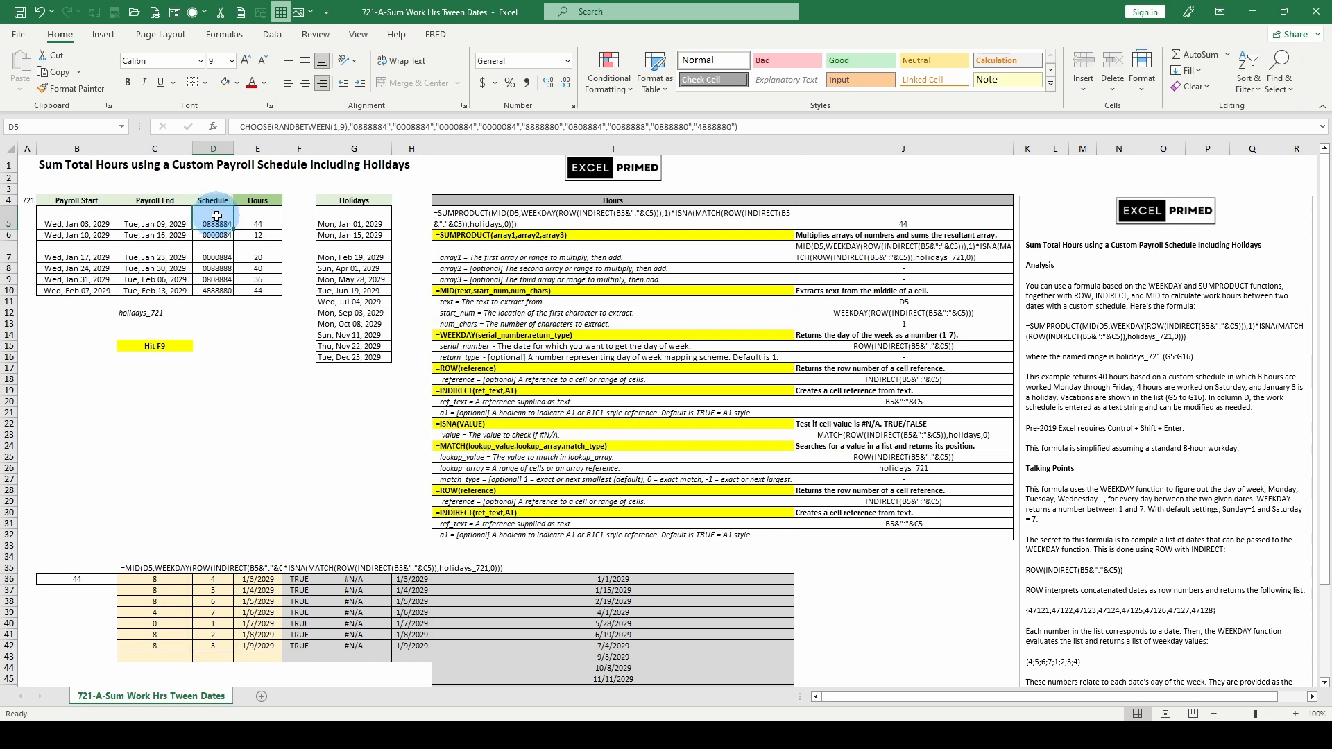
click(168, 578)
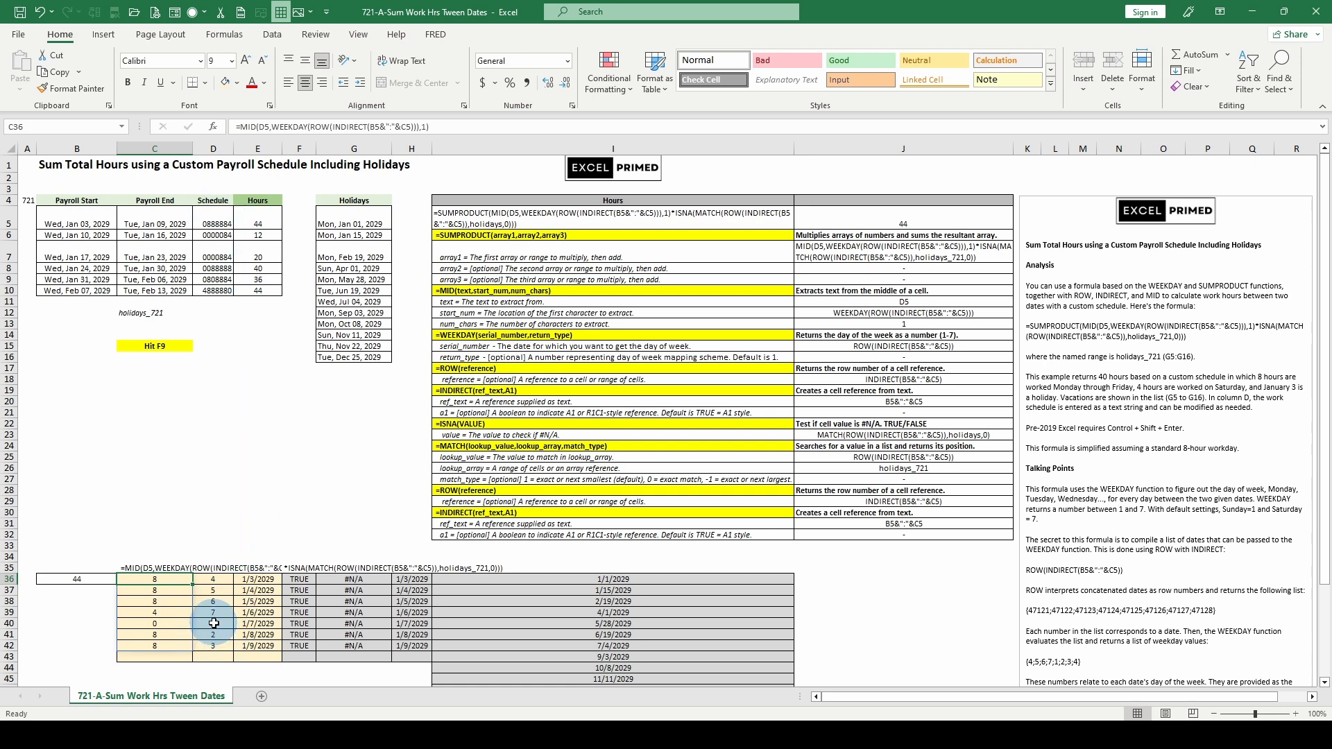
click(208, 215)
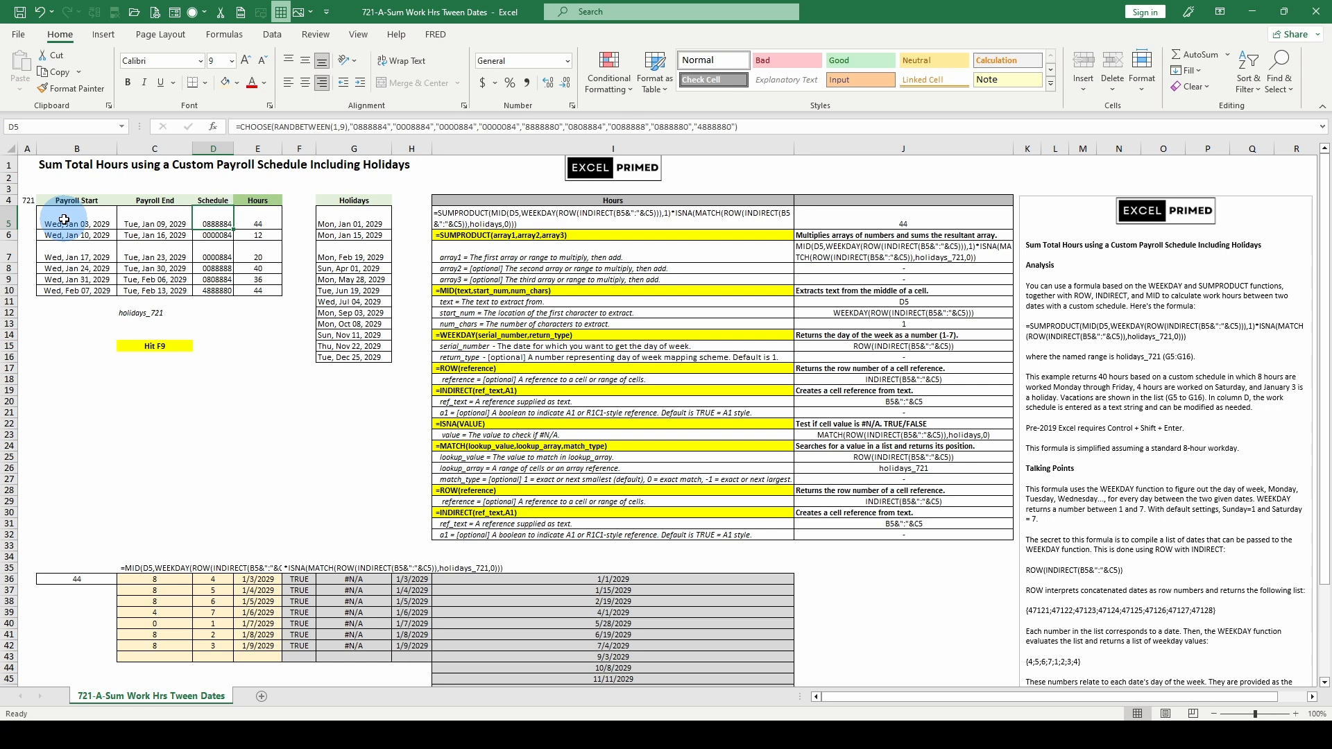
Change the first Payroll Start date in B5 to 12/31/2028
click(63, 219)
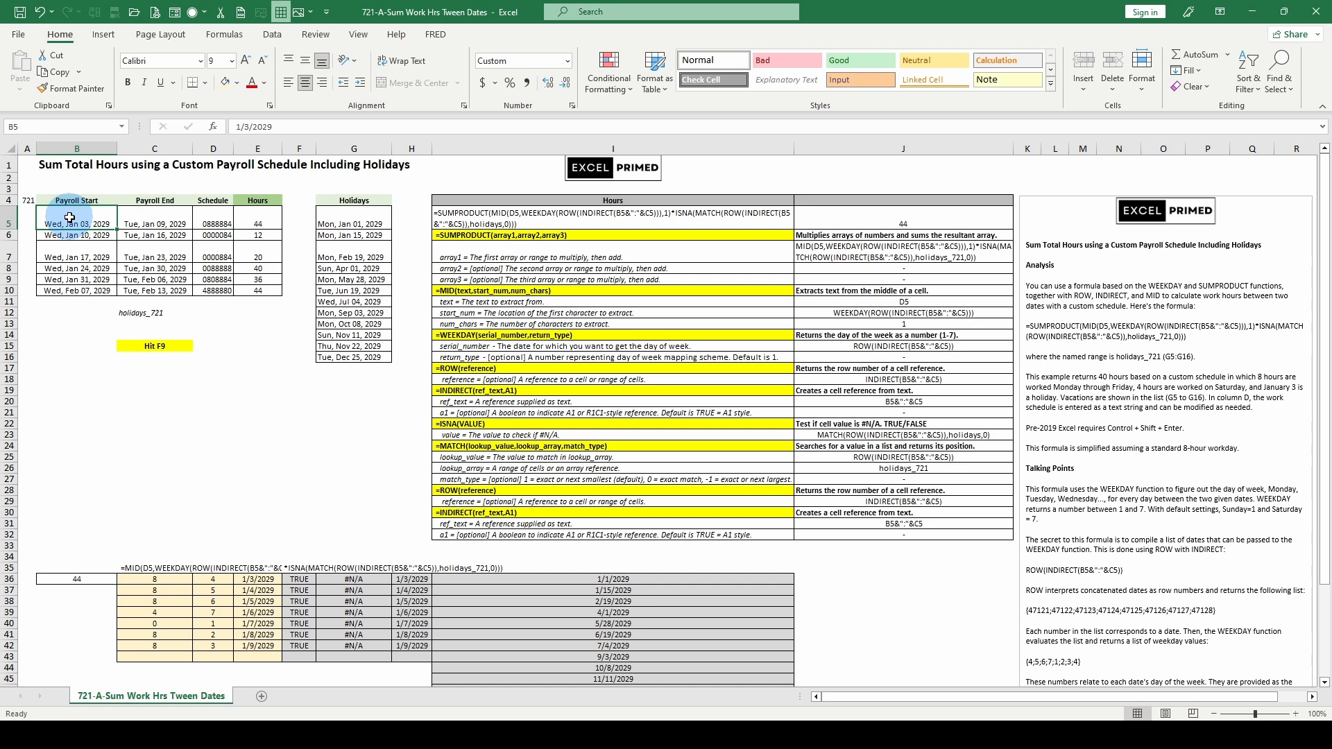
click(237, 126)
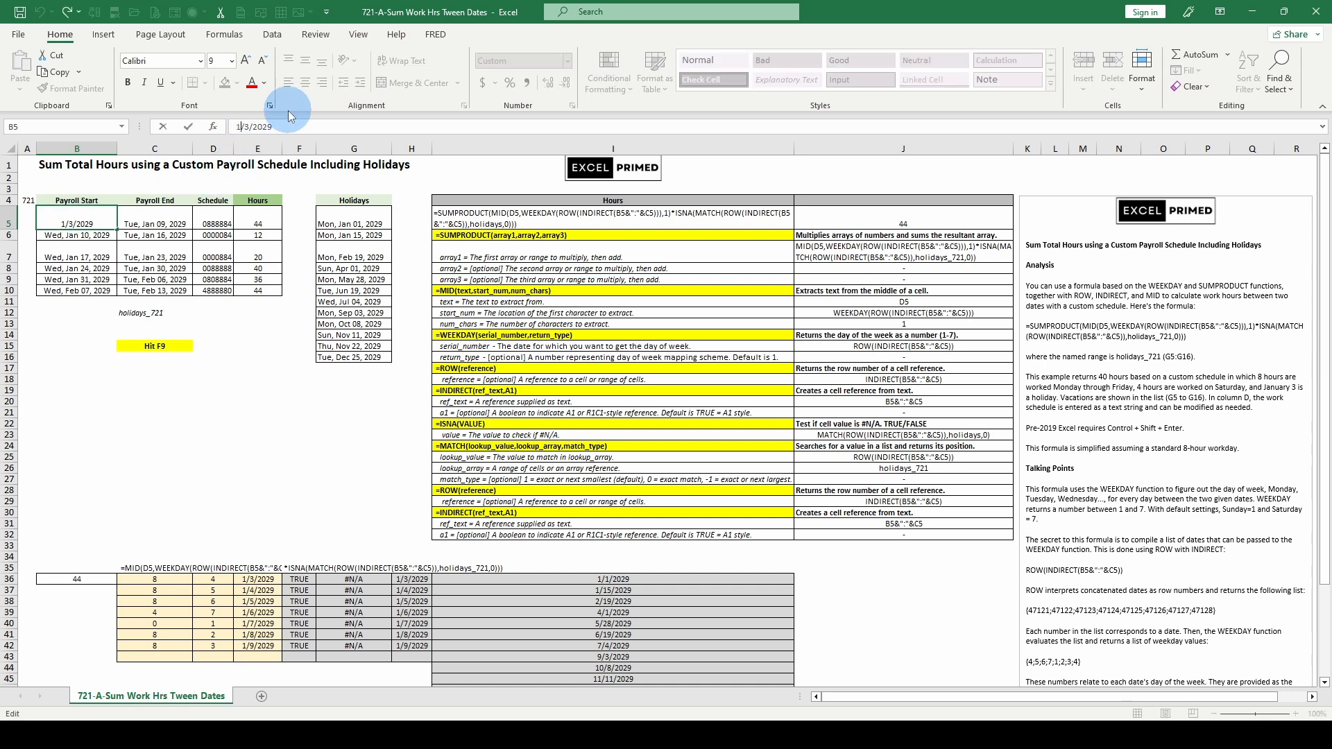
text(2)
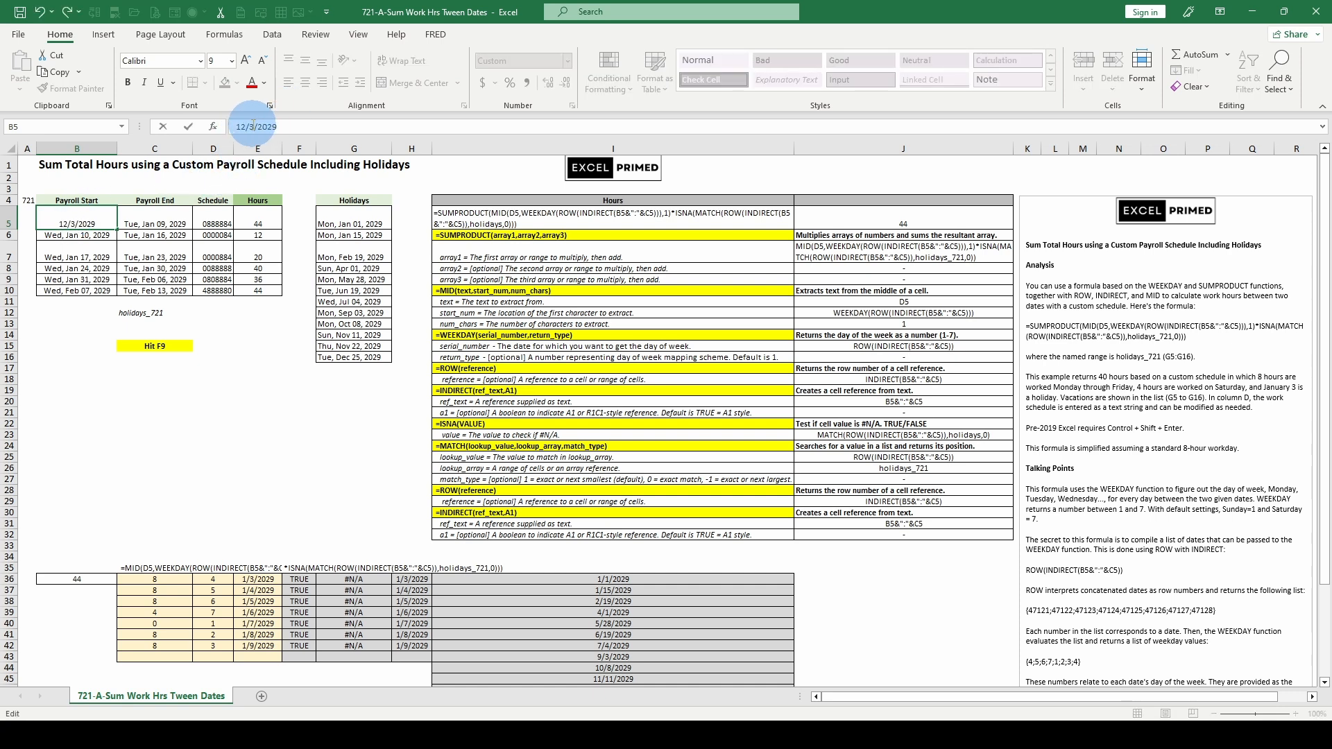
click(256, 126)
text(1)
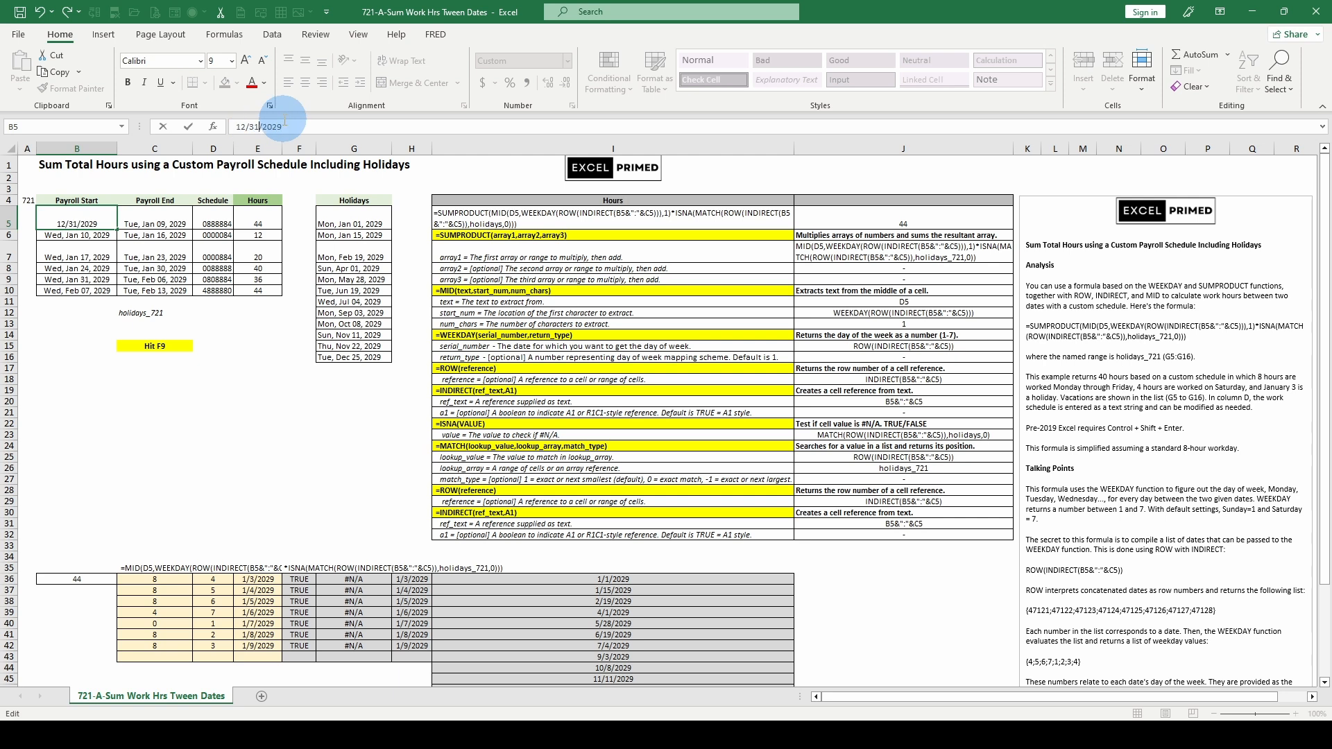
double_click(281, 127)
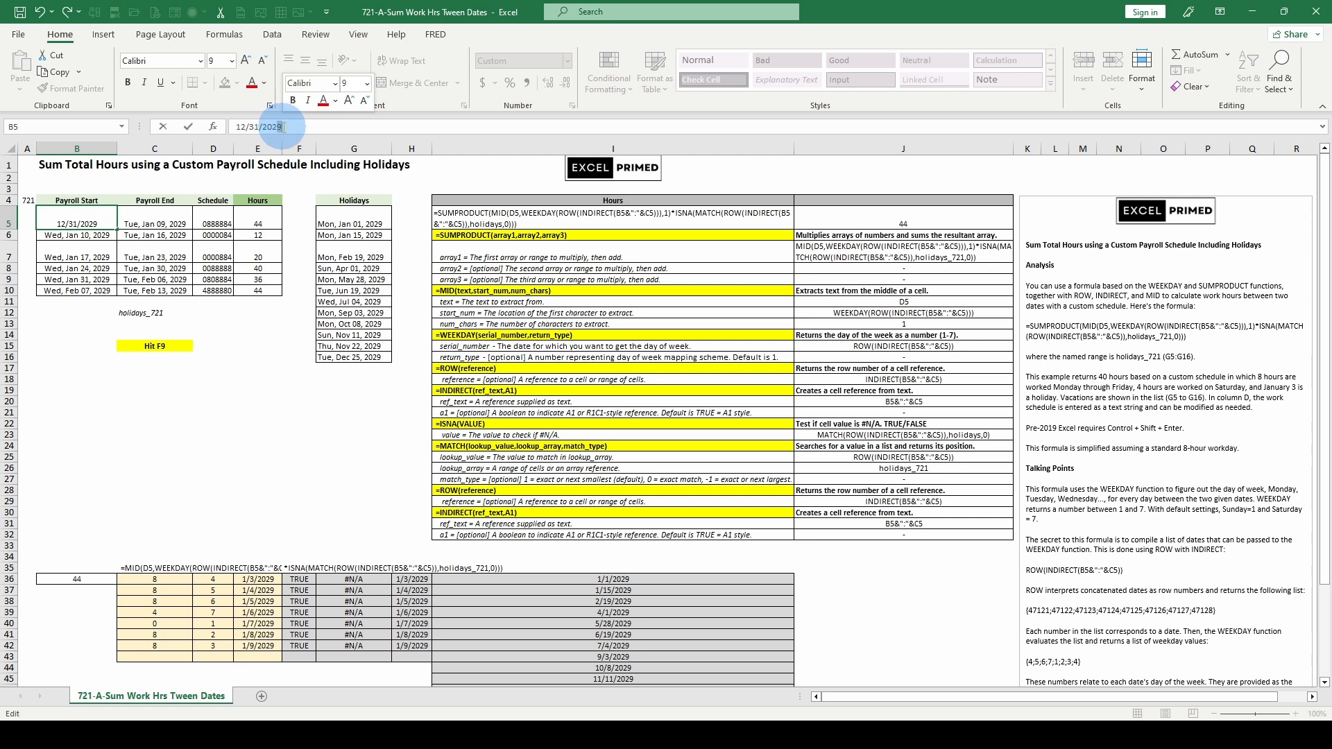
text(2028)
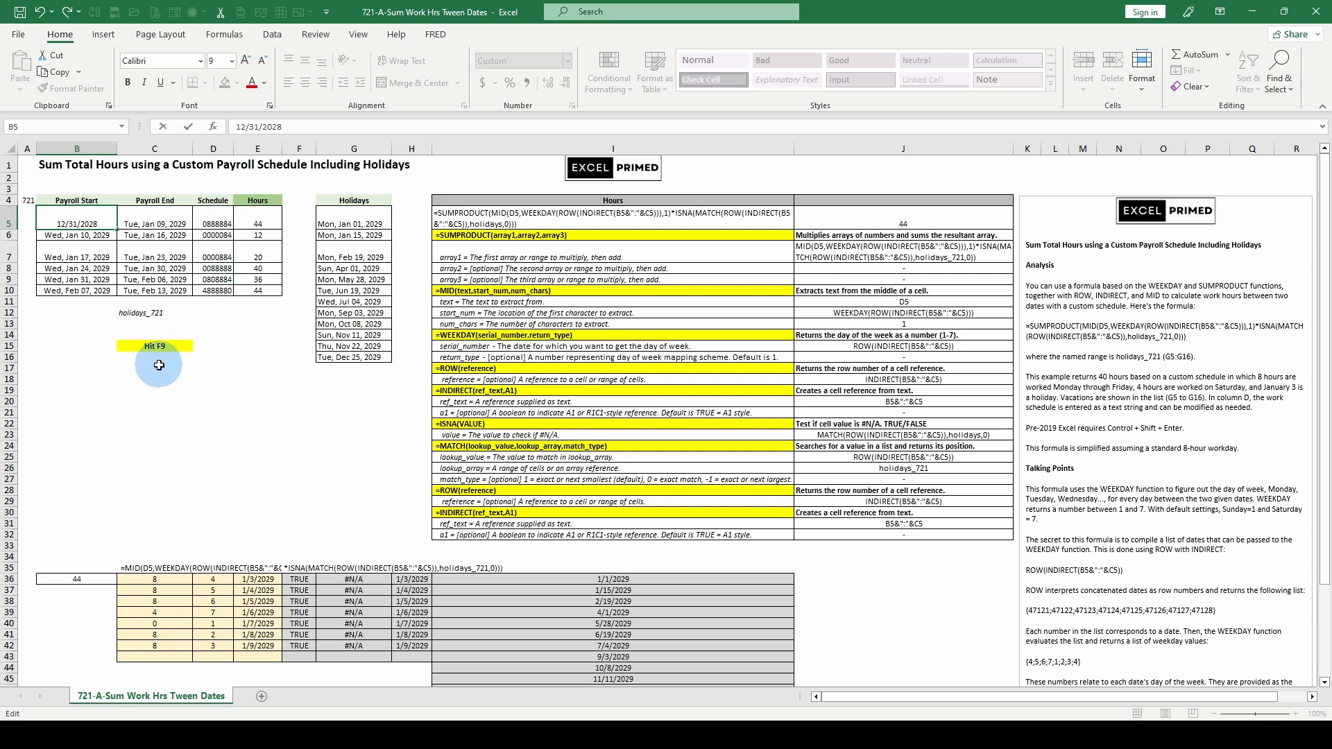
key(ctrl+Return)
Recalculate the sheet twice to regenerate the random schedules, and view the Hours formula in E5
key(F9)
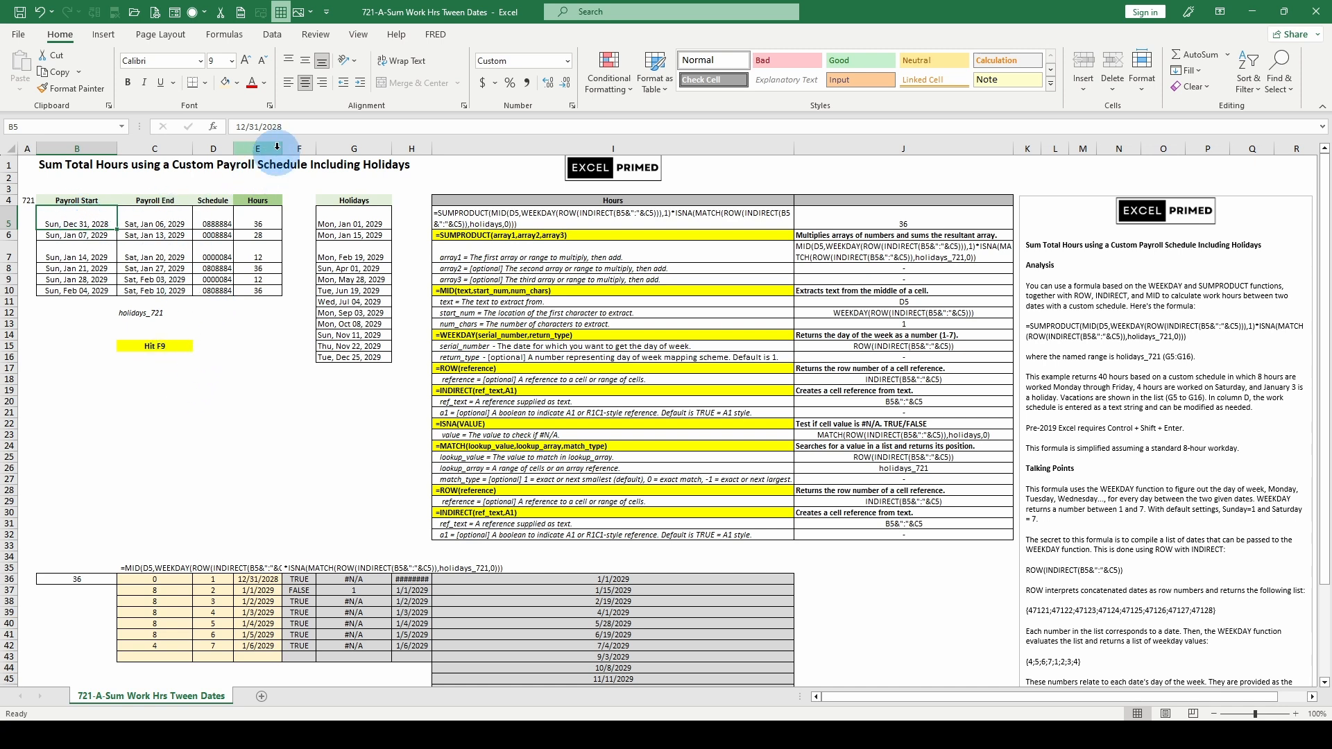
key(F9)
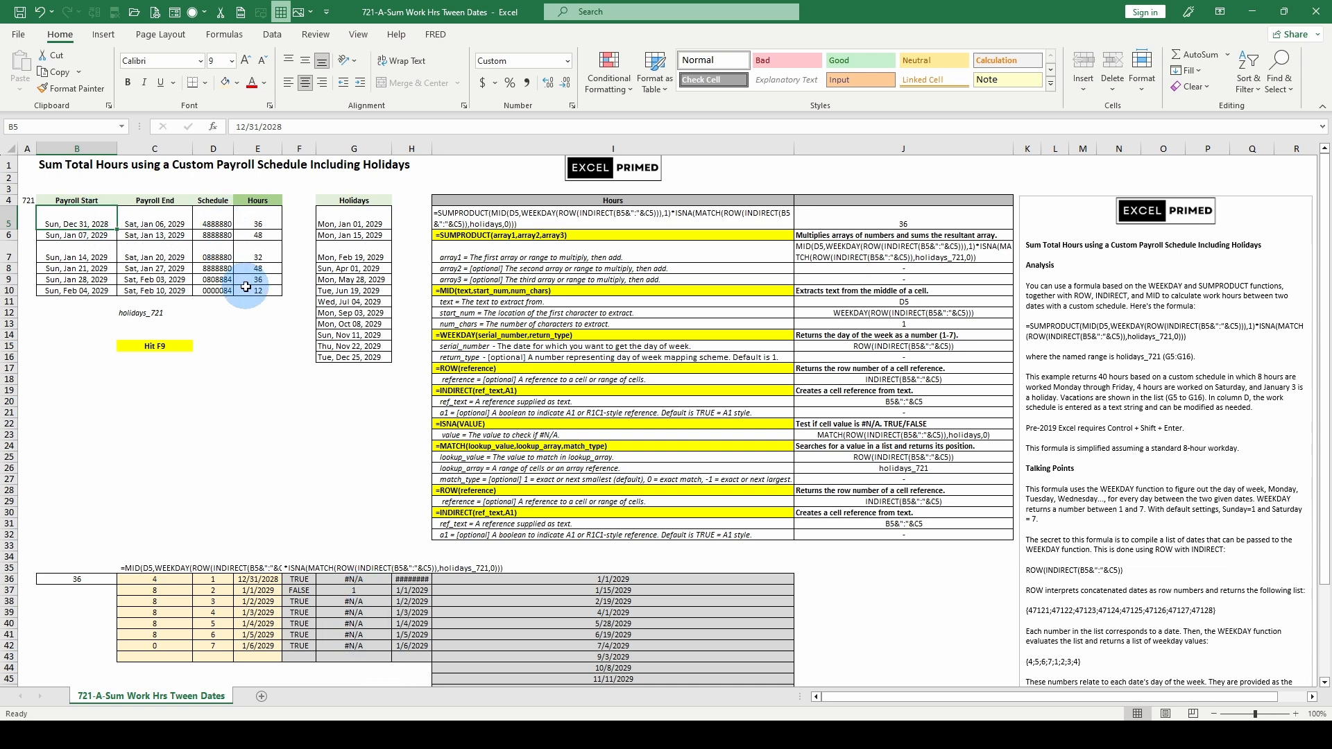
scroll(246, 285, up, 1)
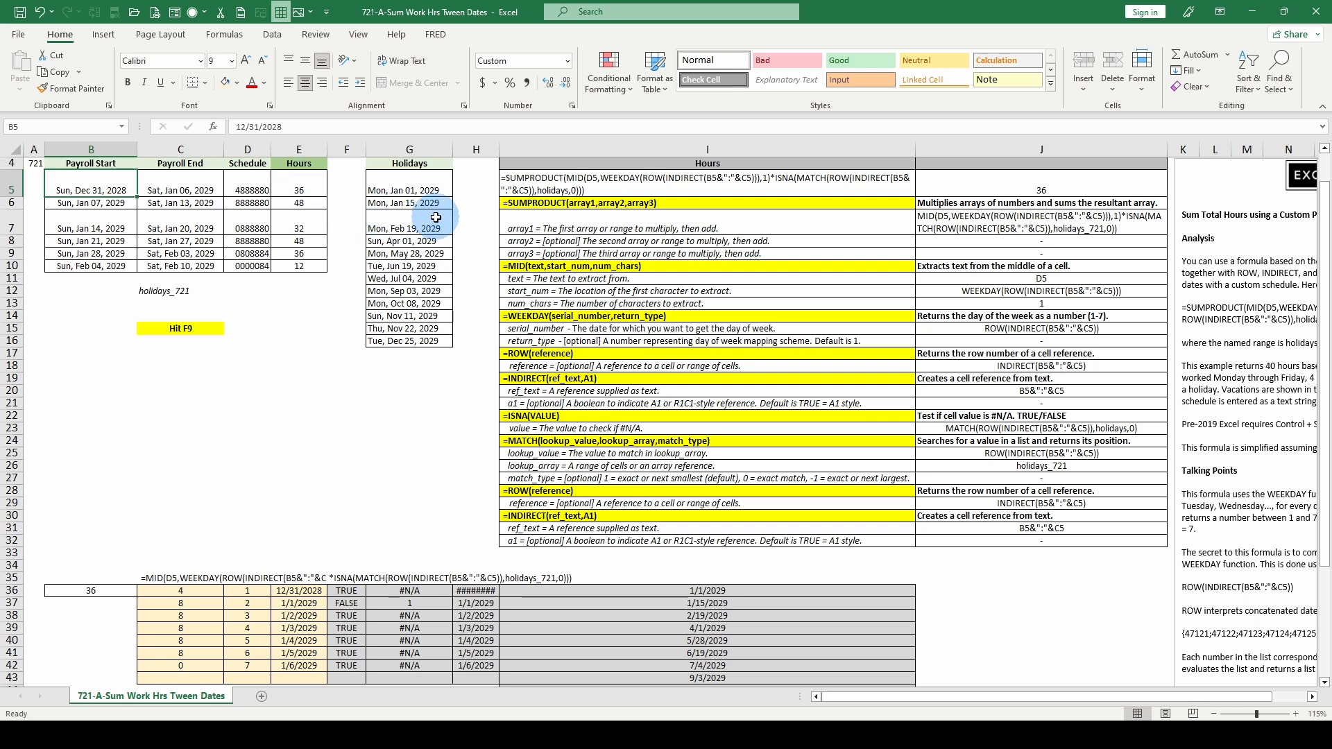
click(299, 189)
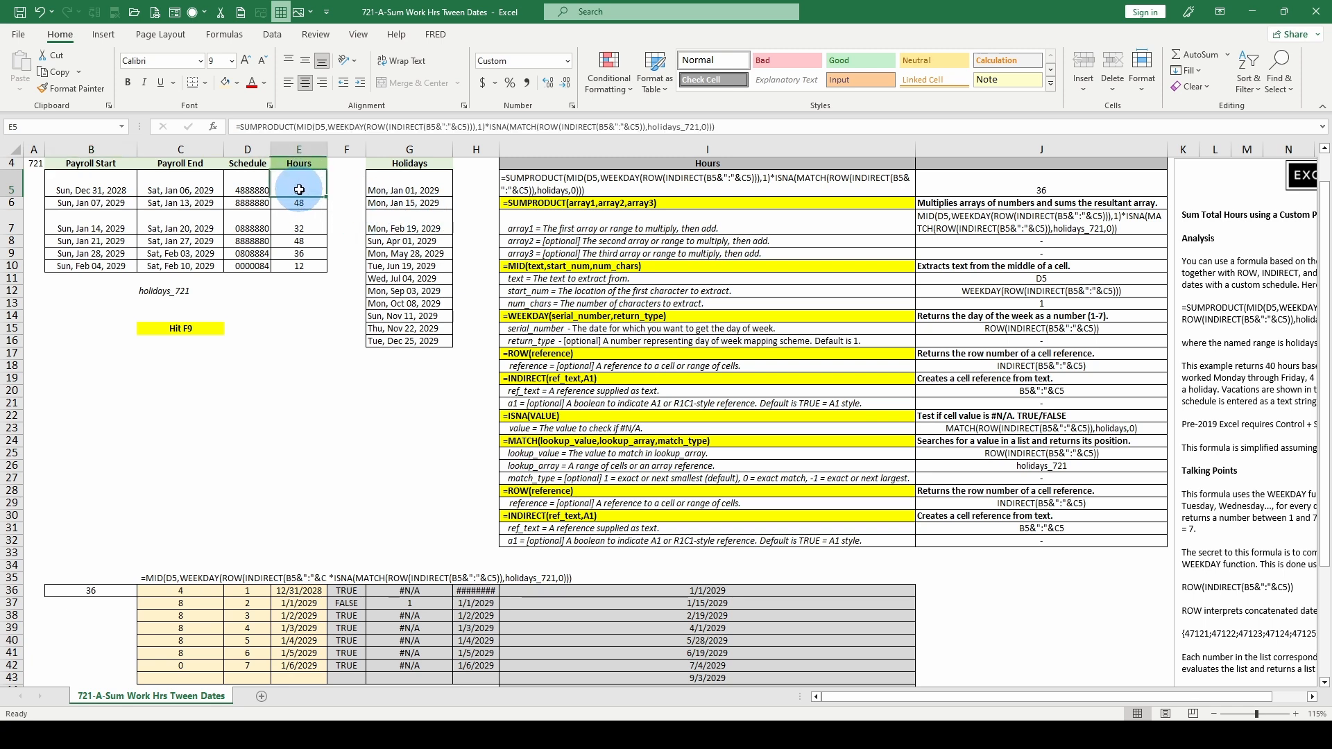
Evaluate the array1 argument of the SUMPRODUCT formula in E5 in place to inspect its daily hours
click(255, 127)
click(310, 150)
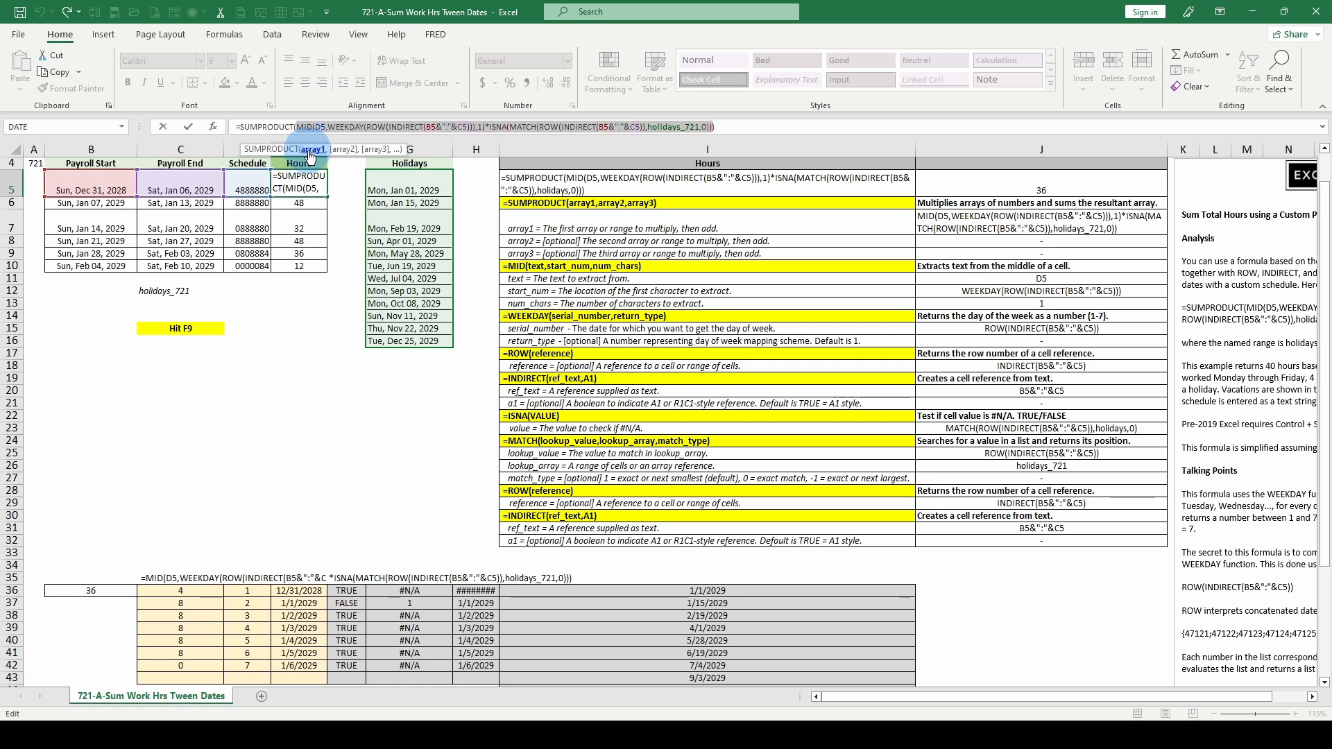
key(F9)
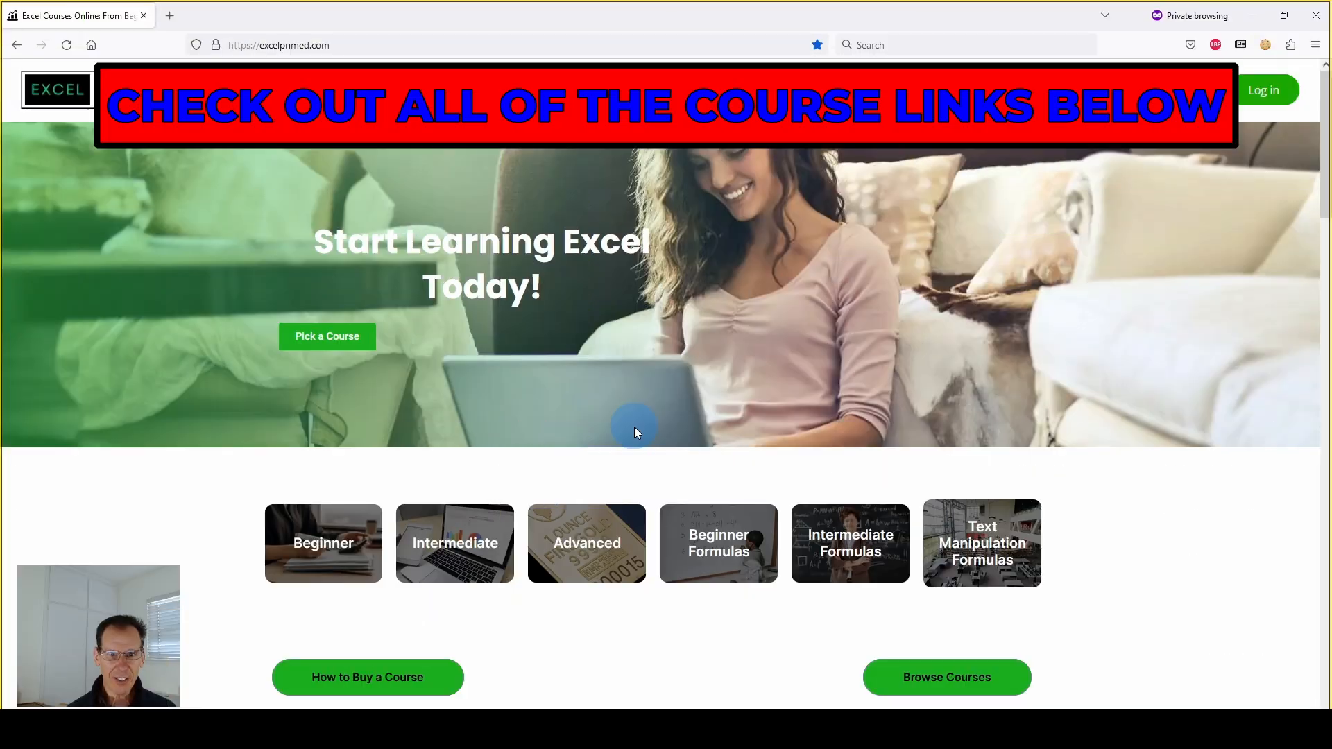
Switch to the browser page excelprimed.com and look through its catalog of Excel courses
scroll(634, 432, down, 3)
scroll(634, 427, down, 7)
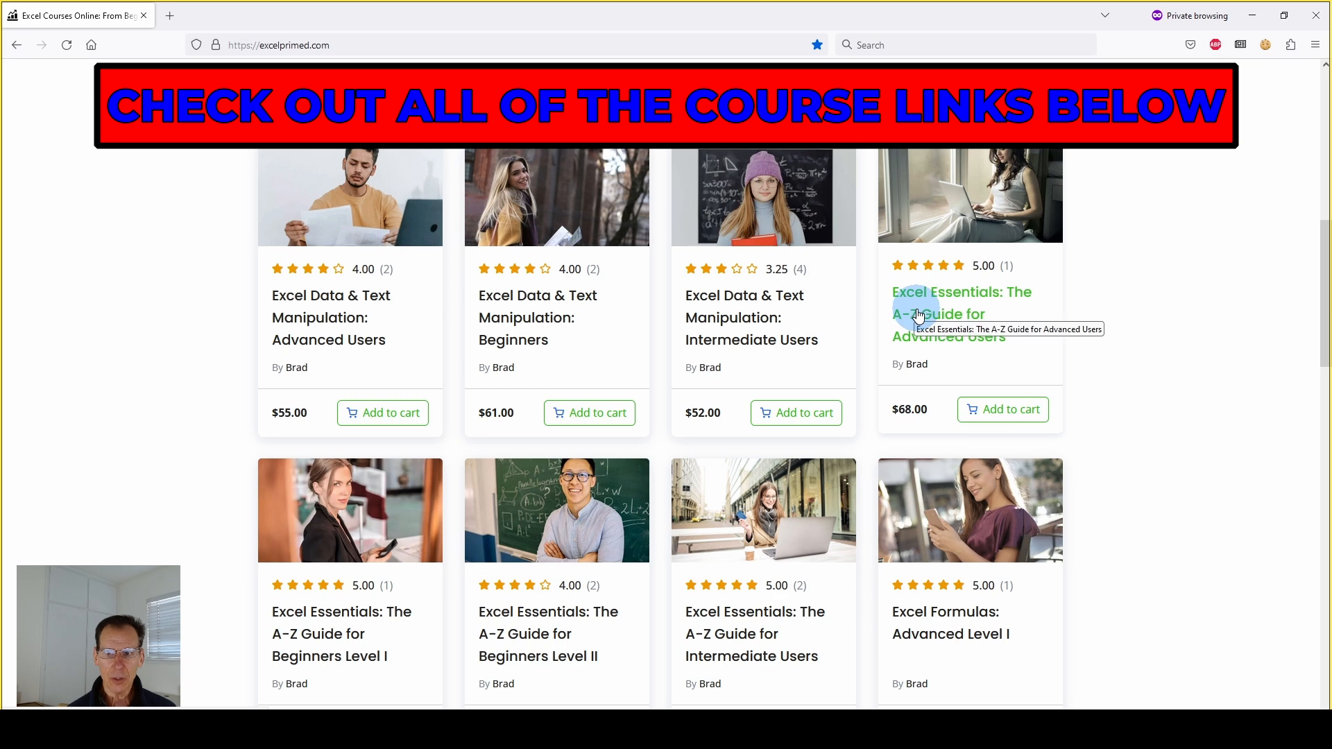
scroll(1025, 335, down, 2)
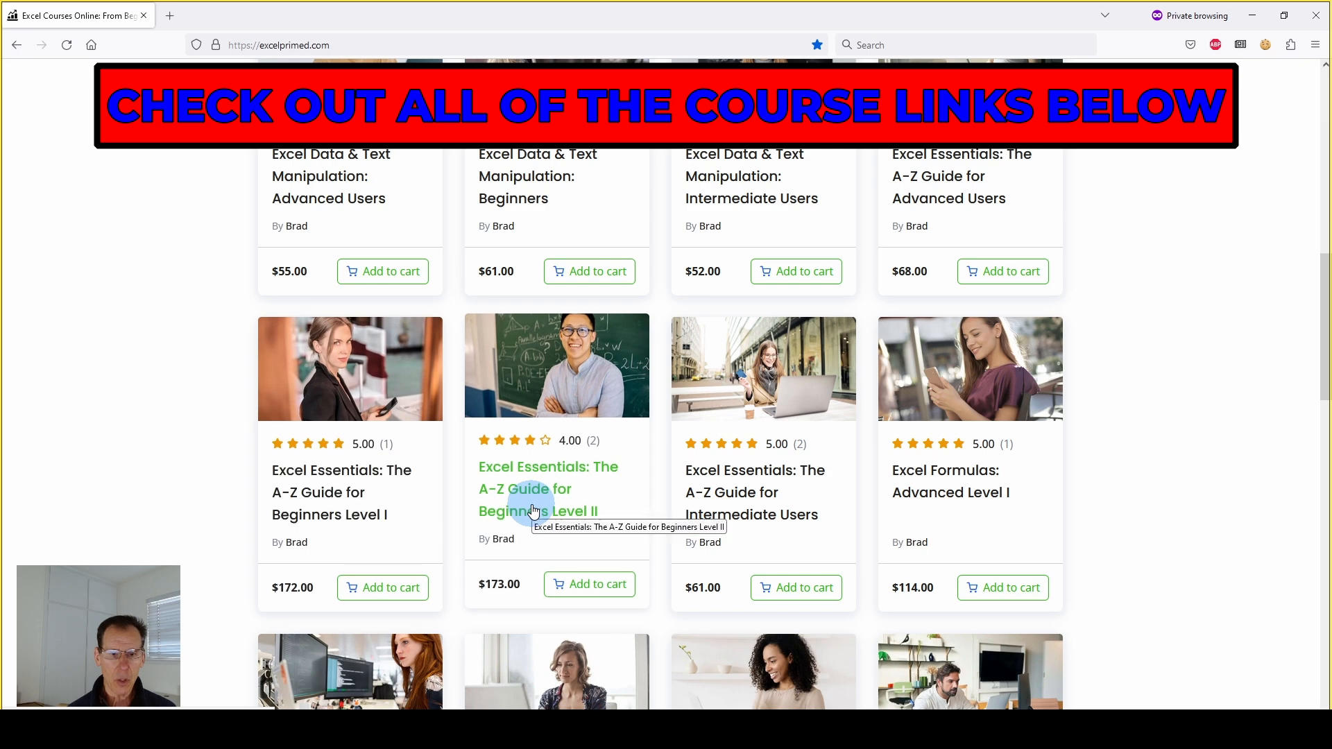
scroll(1034, 402, down, 2)
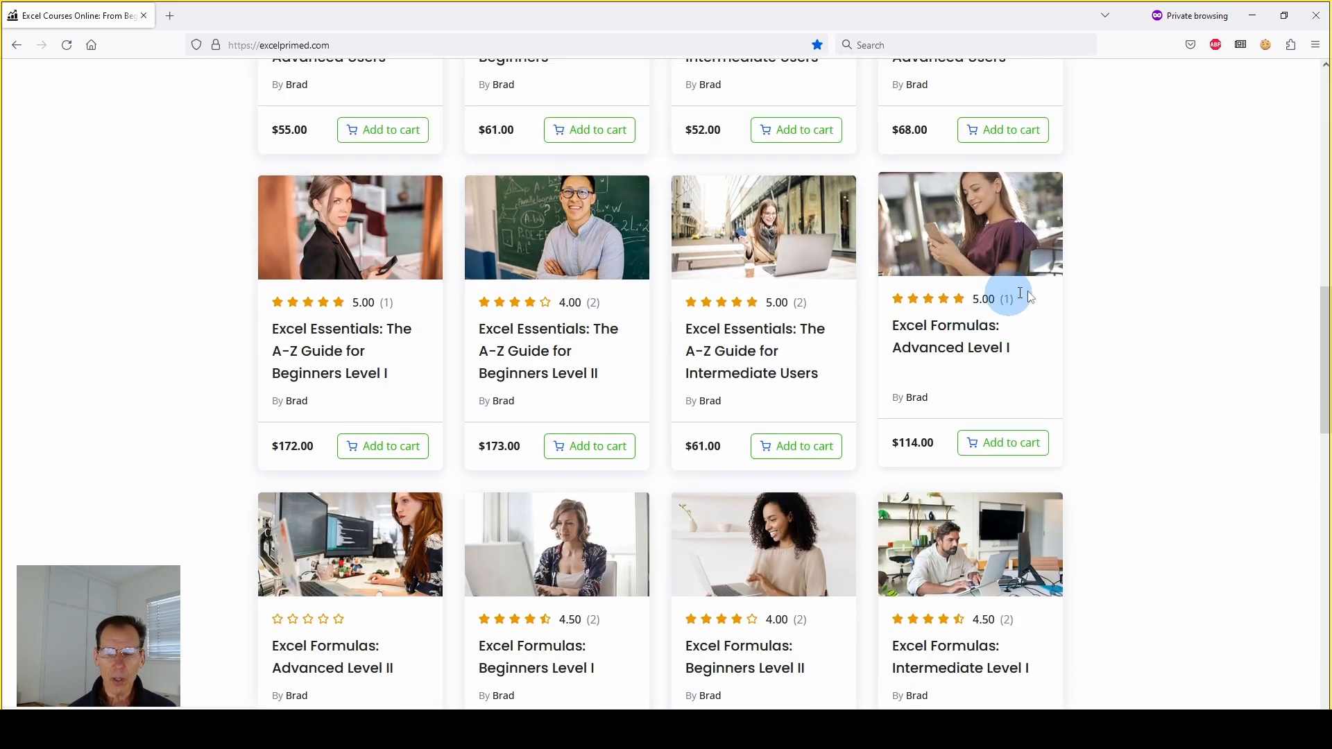
scroll(586, 561, down, 1)
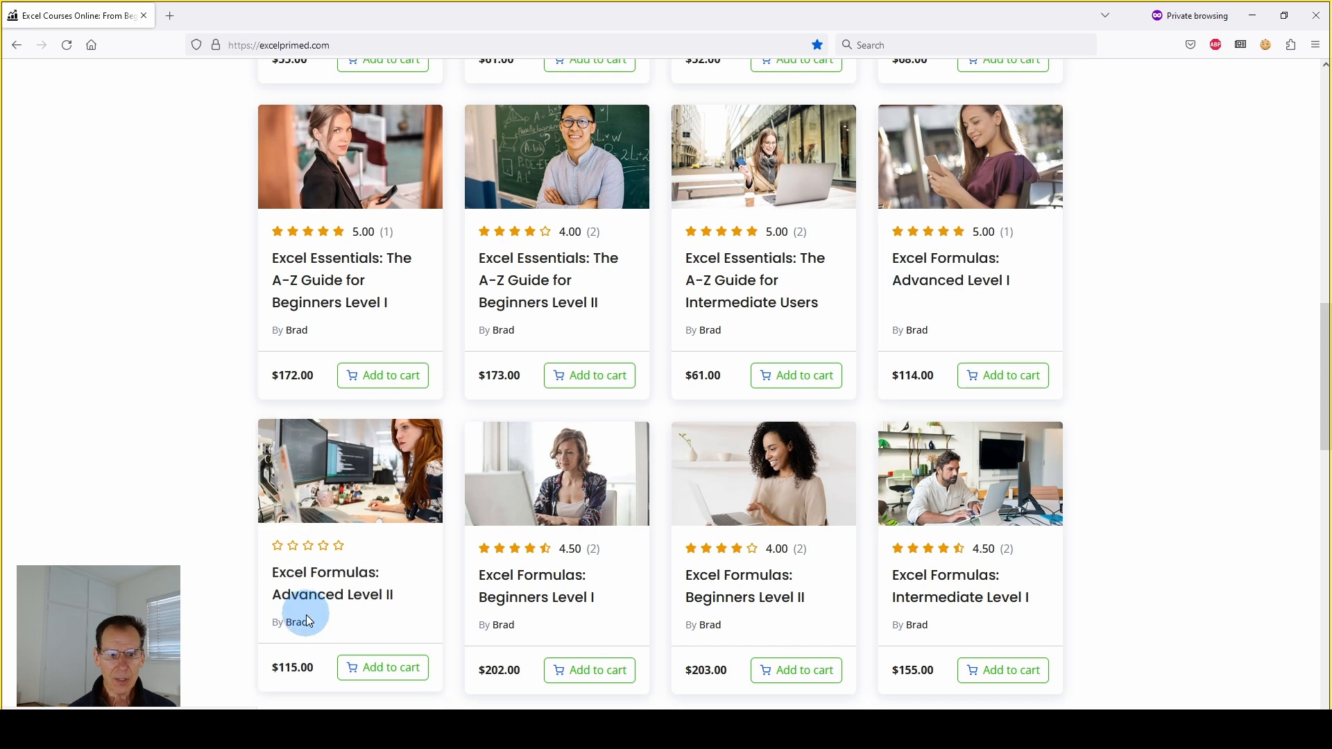
scroll(305, 620, down, 4)
scroll(298, 619, up, 10)
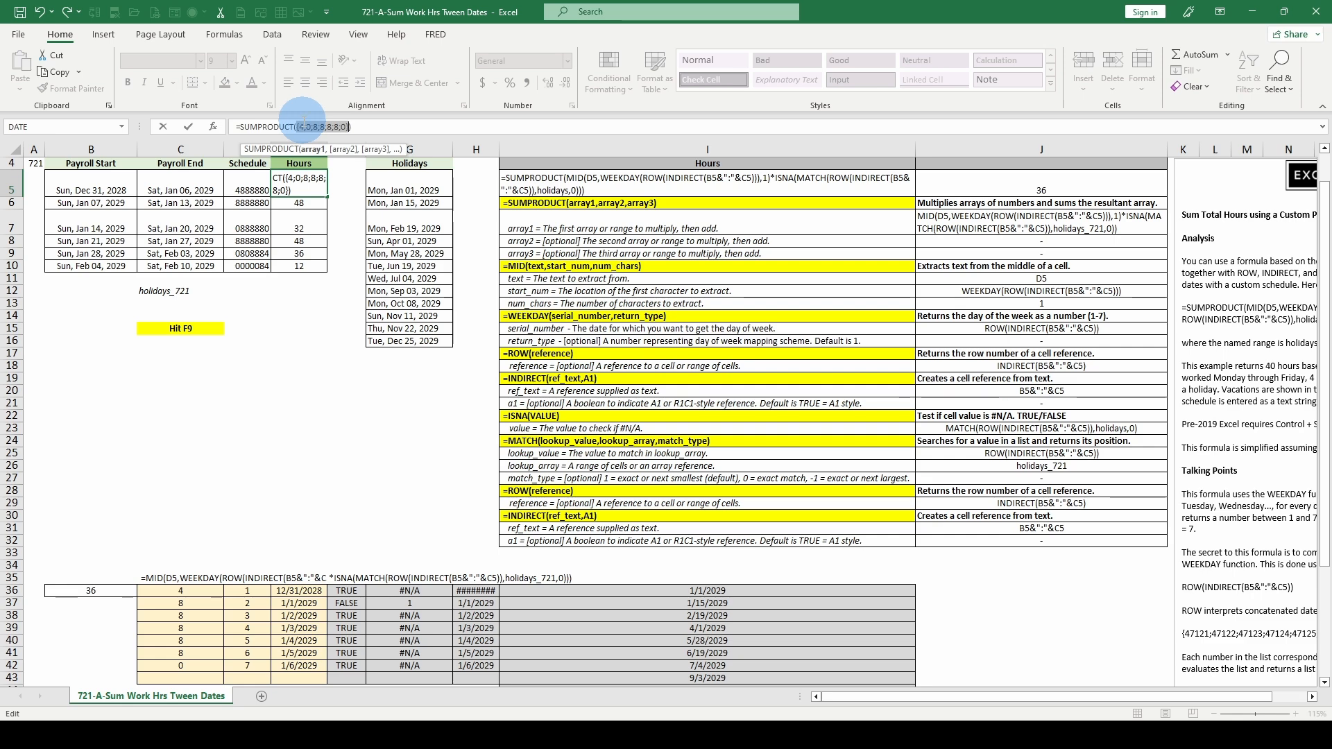
Switch back to the Excel workbook, discard the evaluated array in E5, and view the MID formula in C36
key(Escape)
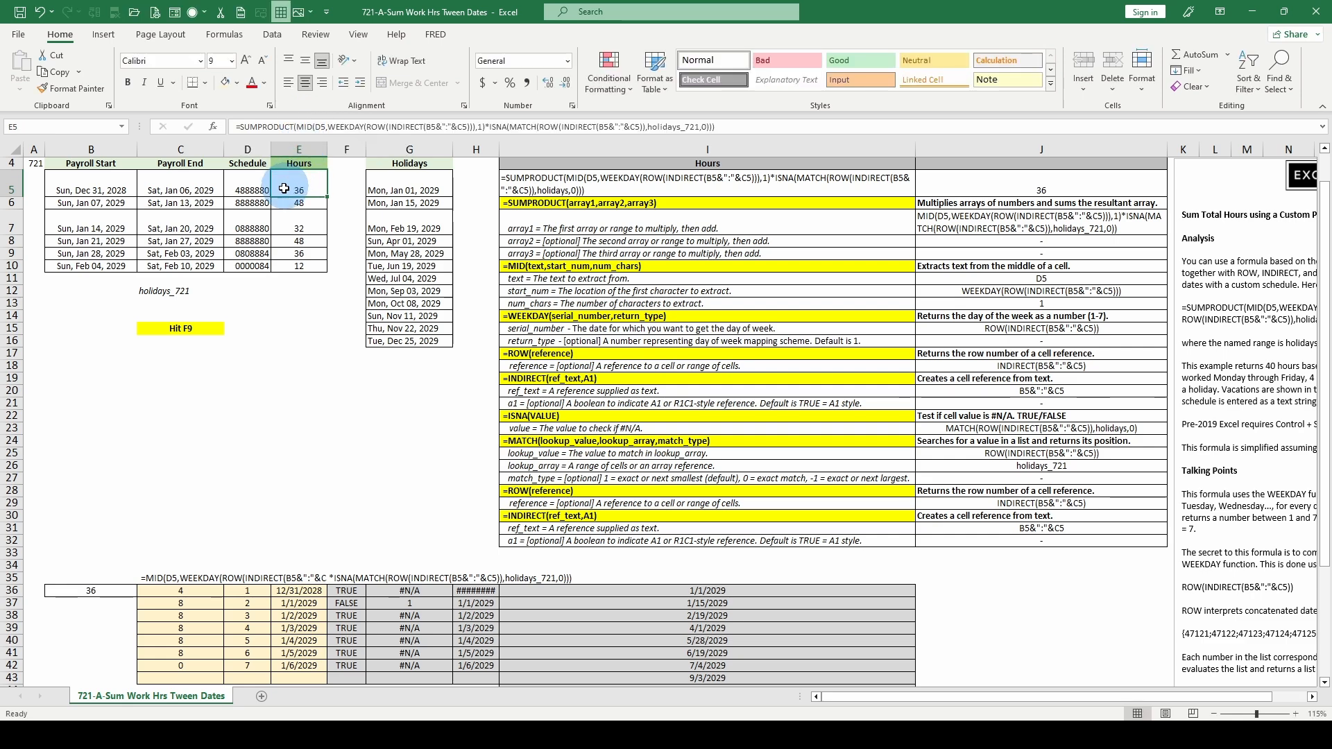
scroll(229, 292, up, 1)
scroll(247, 546, down, 1)
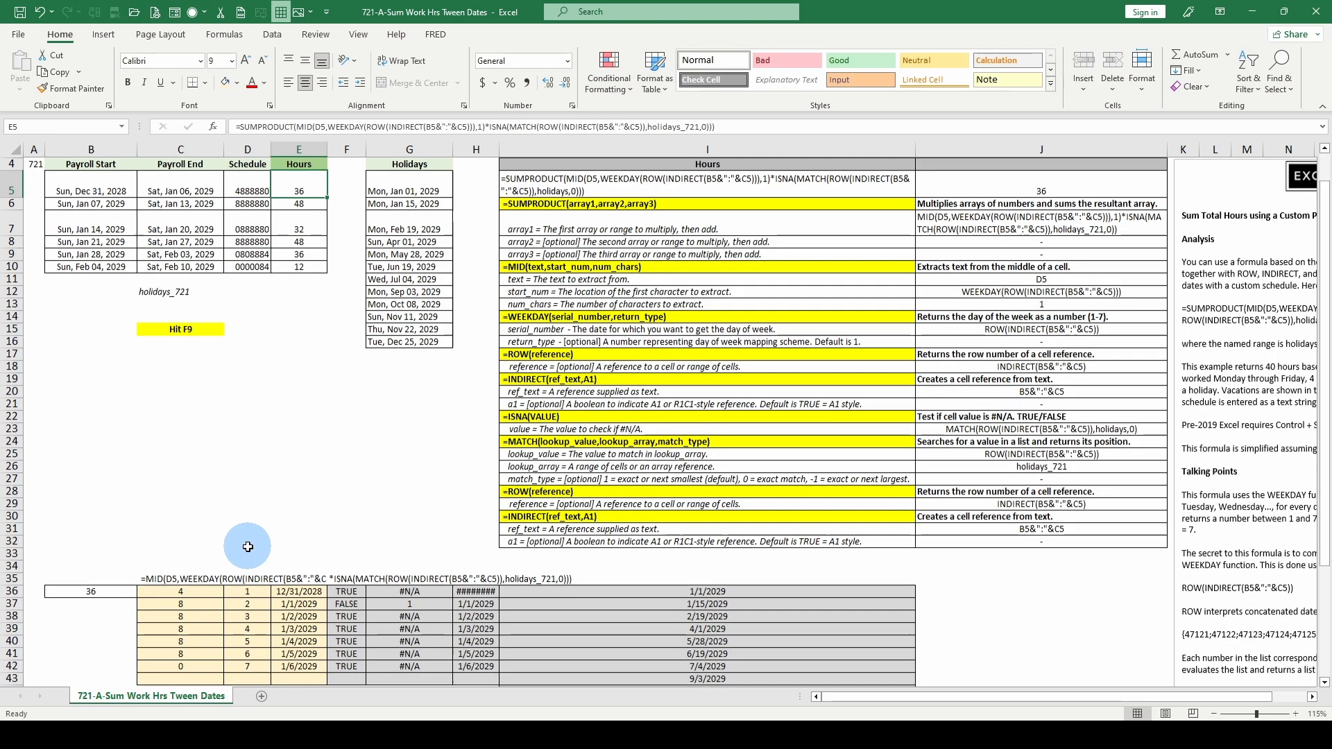
scroll(248, 546, up, 1)
scroll(329, 523, down, 1)
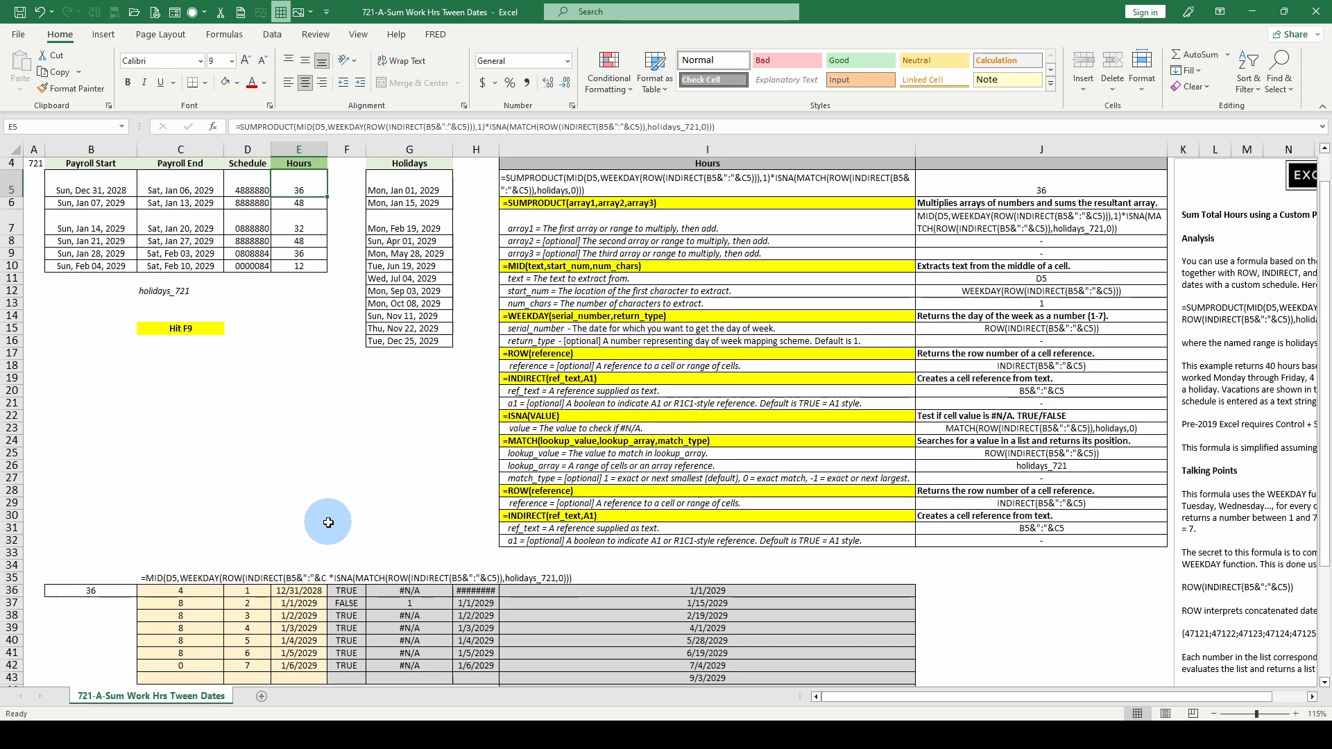
click(186, 590)
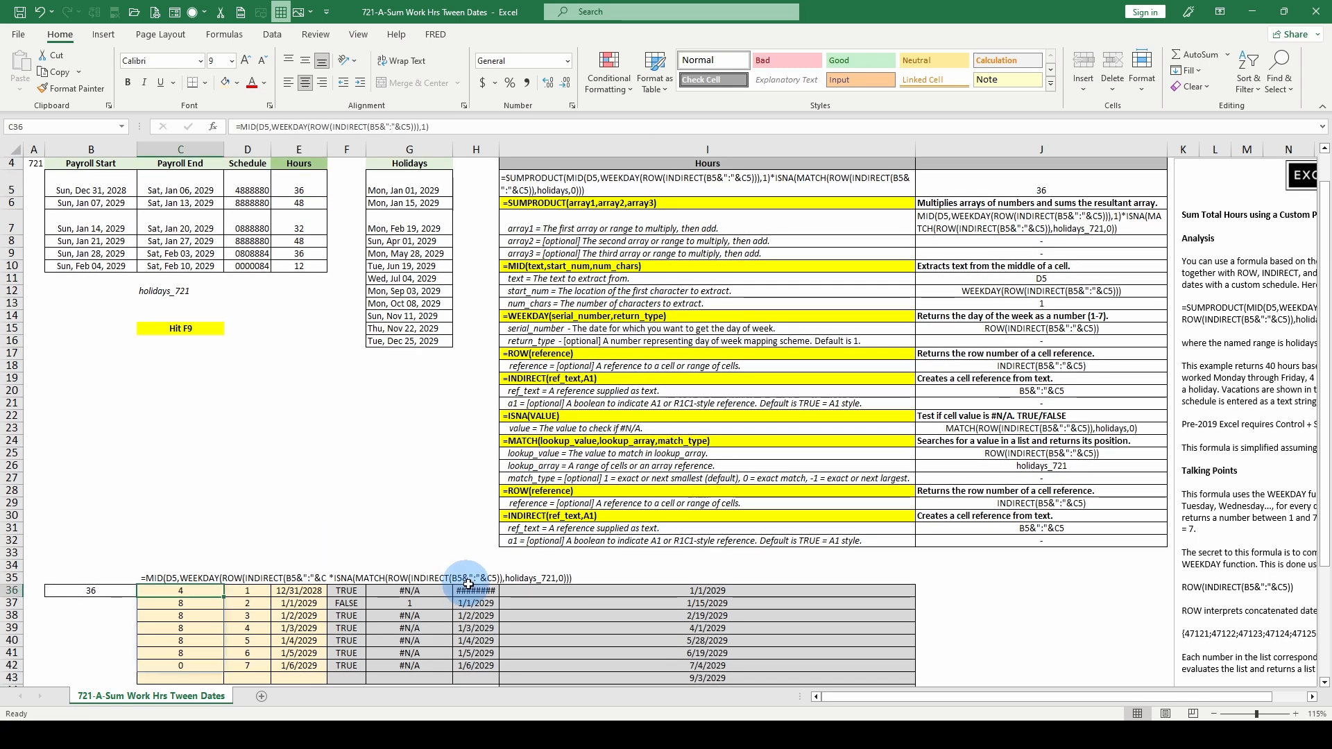
Fit the width of column H to its dates, and compare the formulas in H36 and I36 with the Hours formula in E5
double_click(501, 149)
click(471, 588)
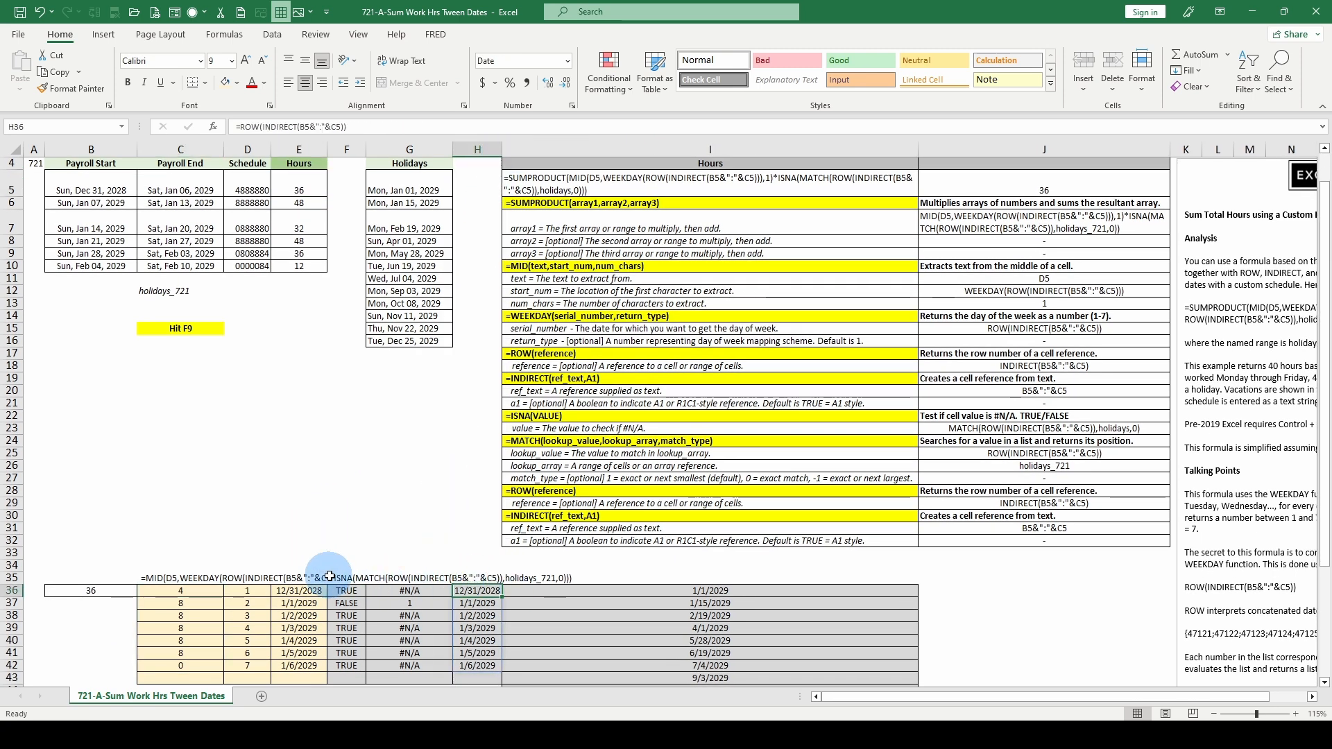
click(521, 589)
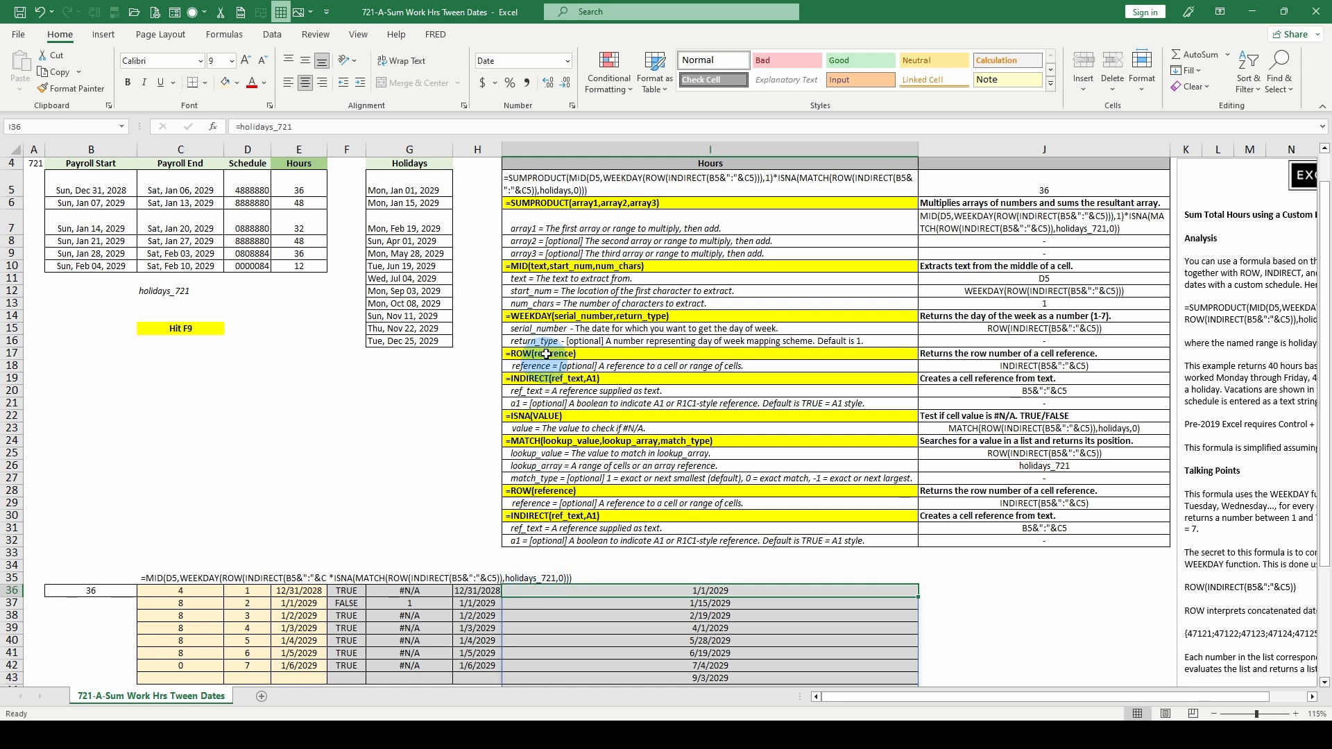
click(305, 182)
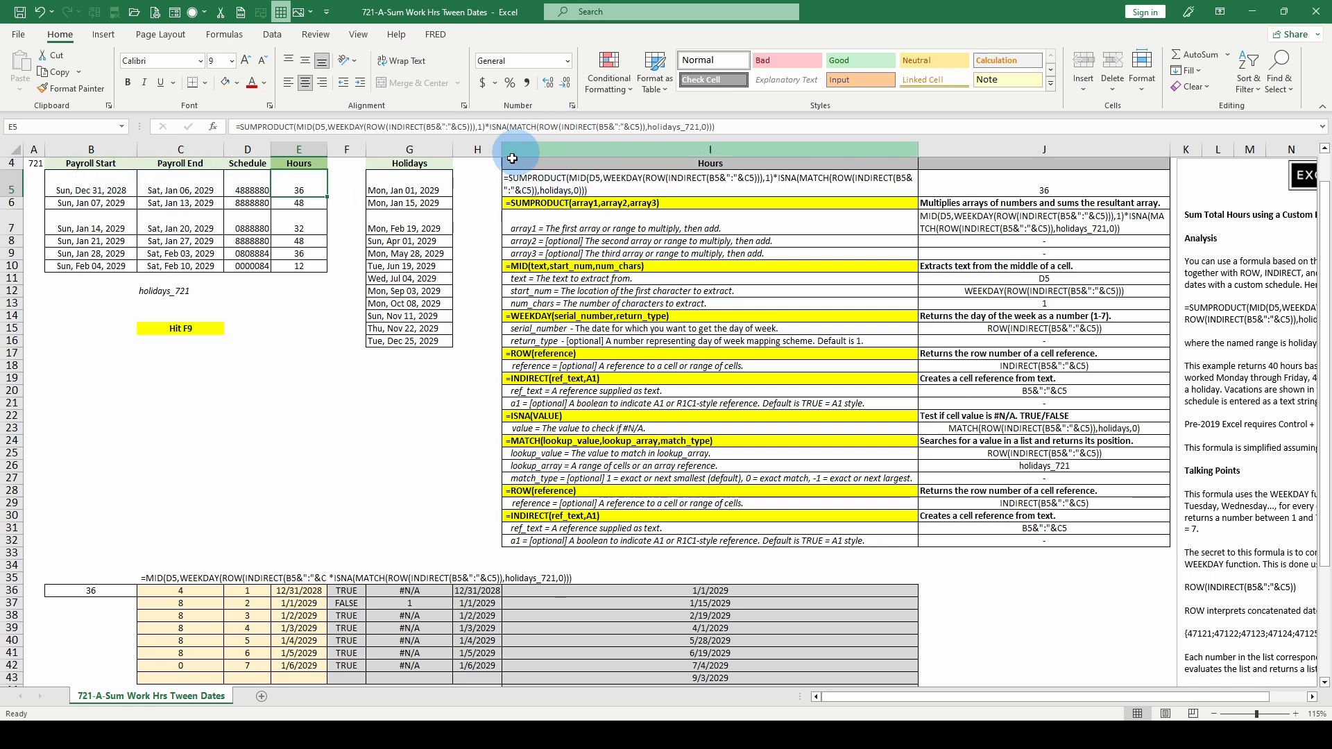
Evaluate the lookup_value and lookup_array arguments of the MATCH formula in G36 to compare payroll dates with holidays, and discard the evaluation
click(430, 591)
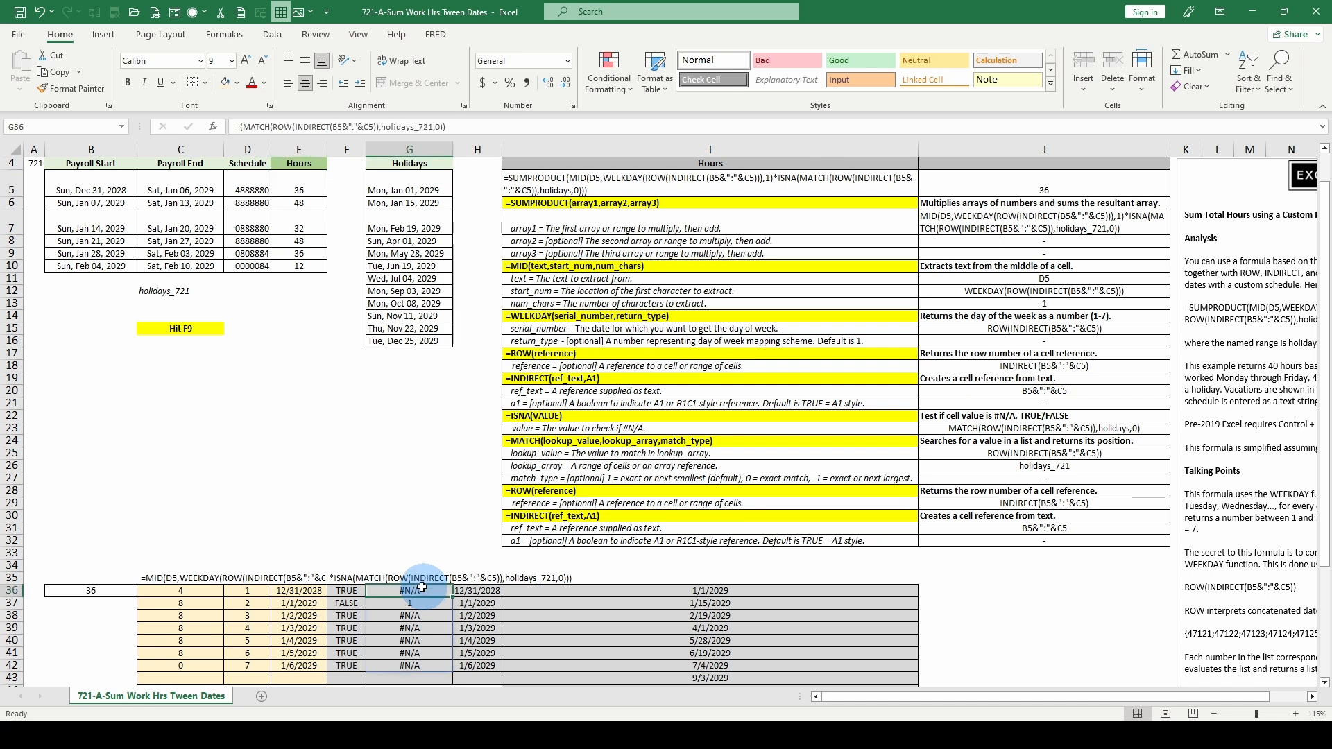
click(281, 126)
click(297, 150)
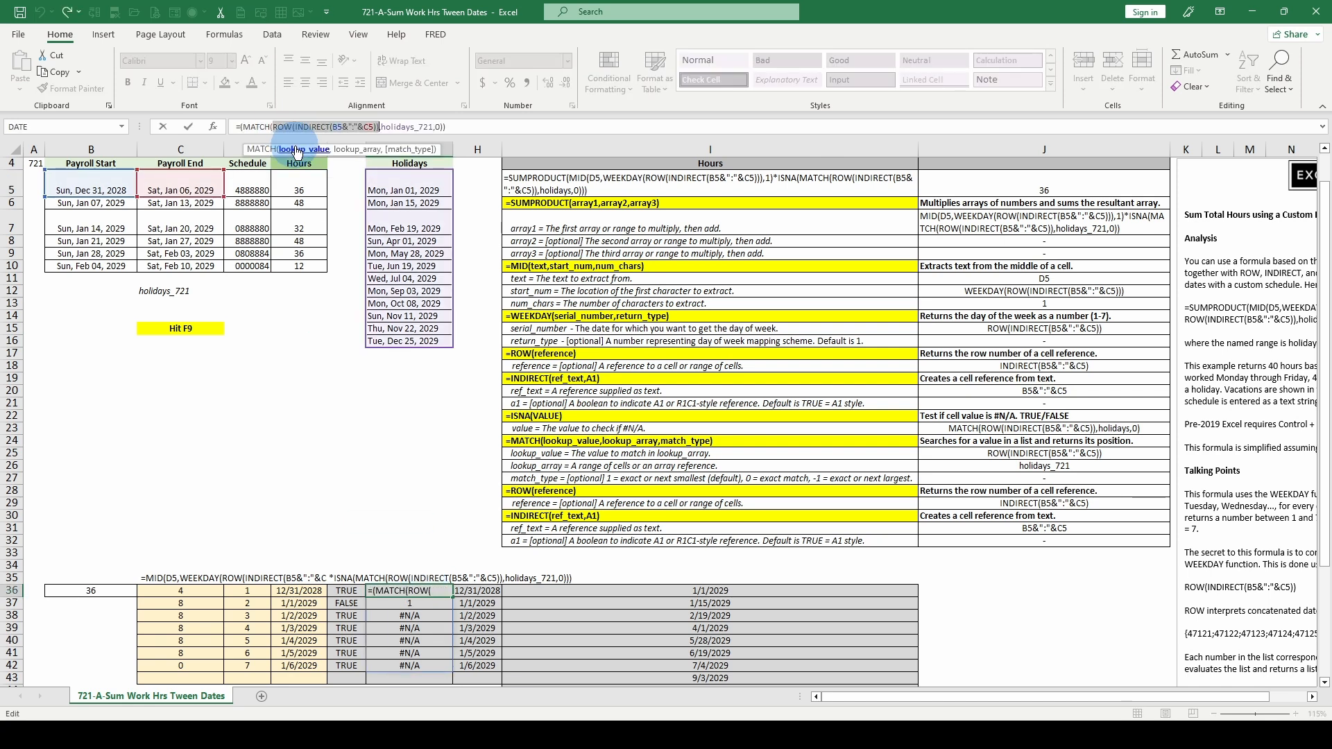
key(F9)
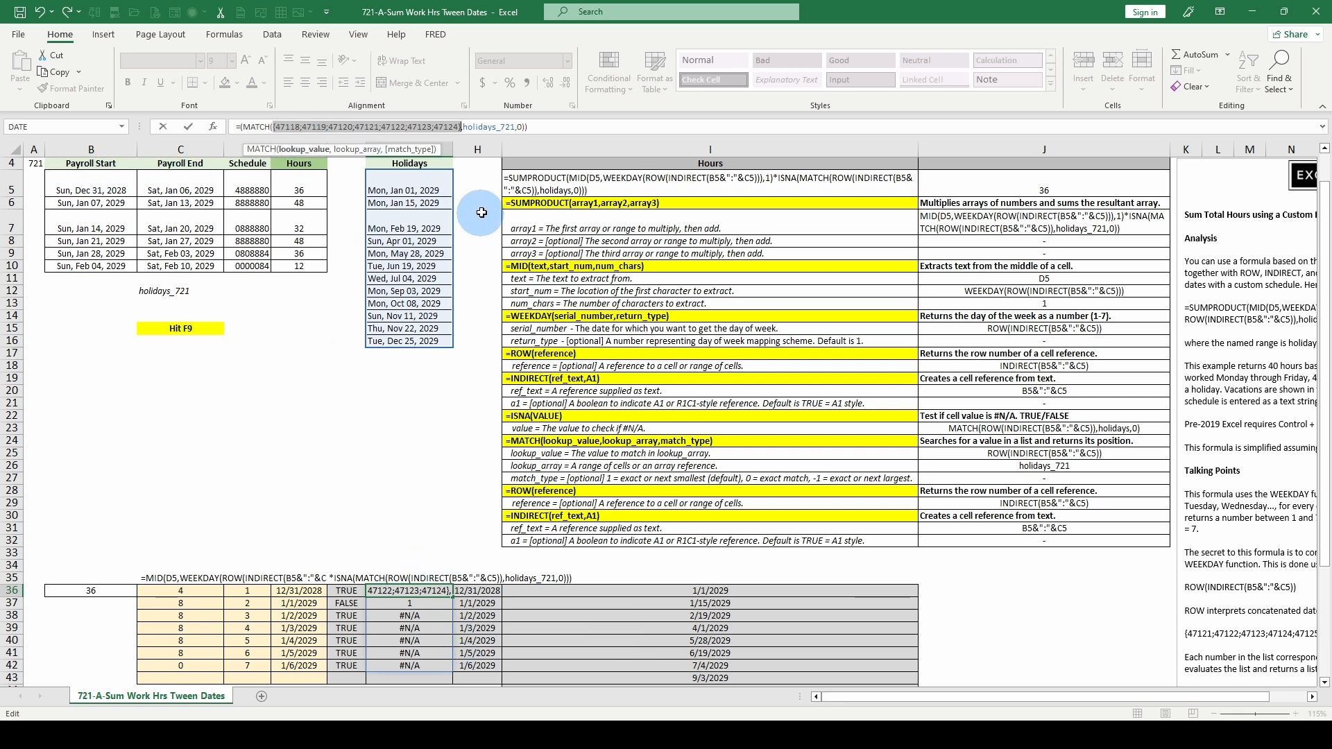
click(358, 152)
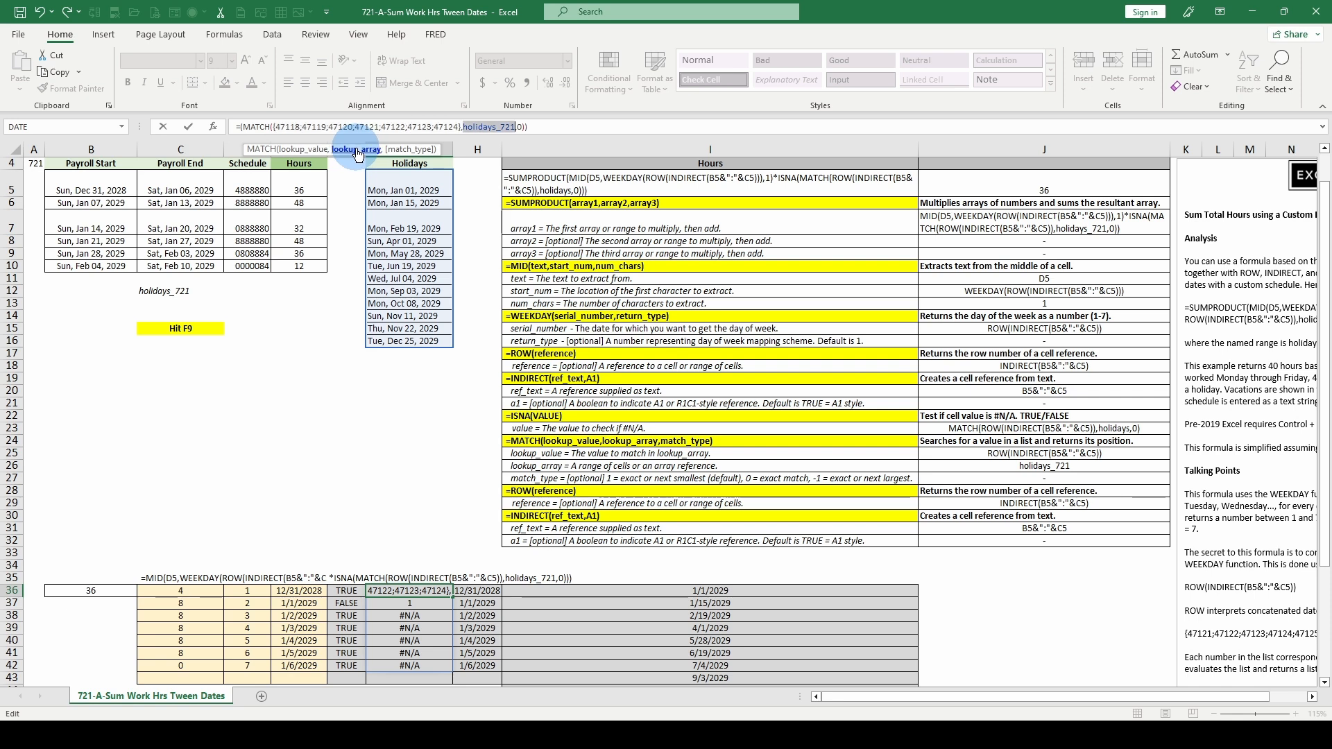
key(F9)
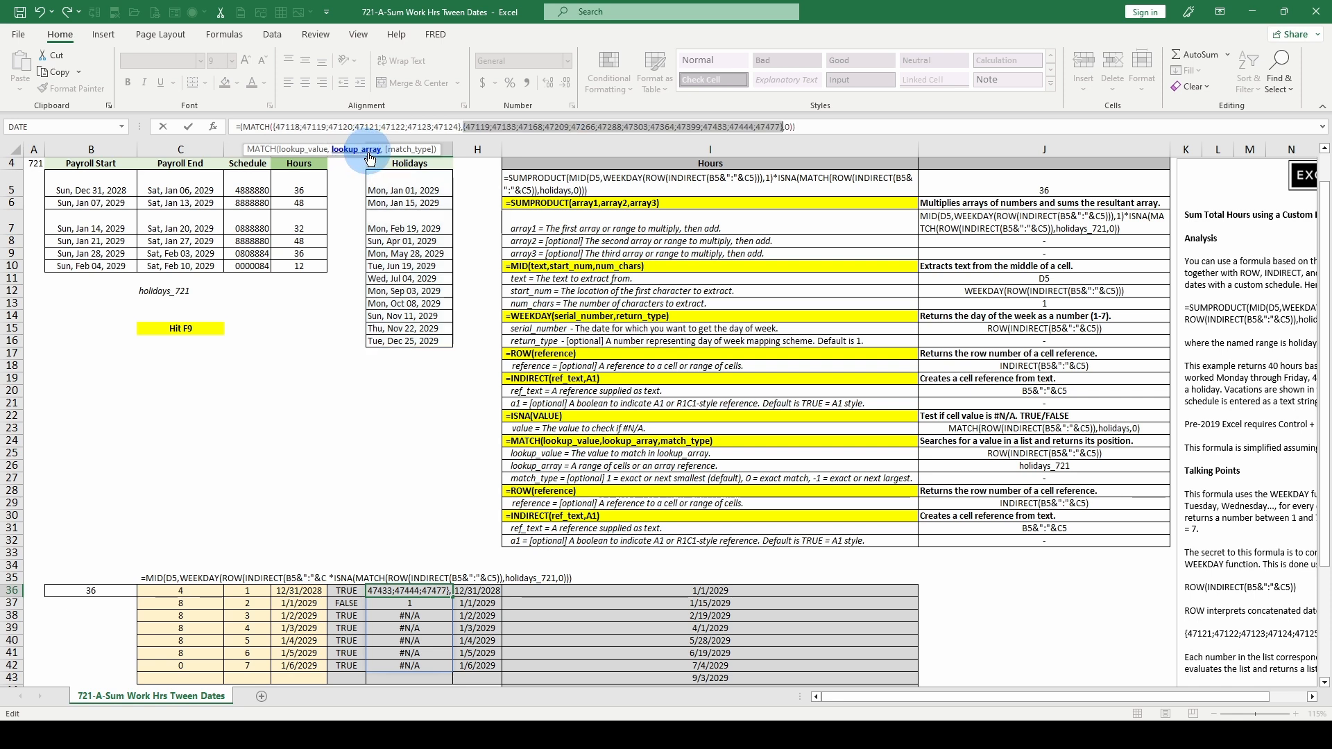
scroll(752, 596, down, 2)
scroll(453, 527, up, 2)
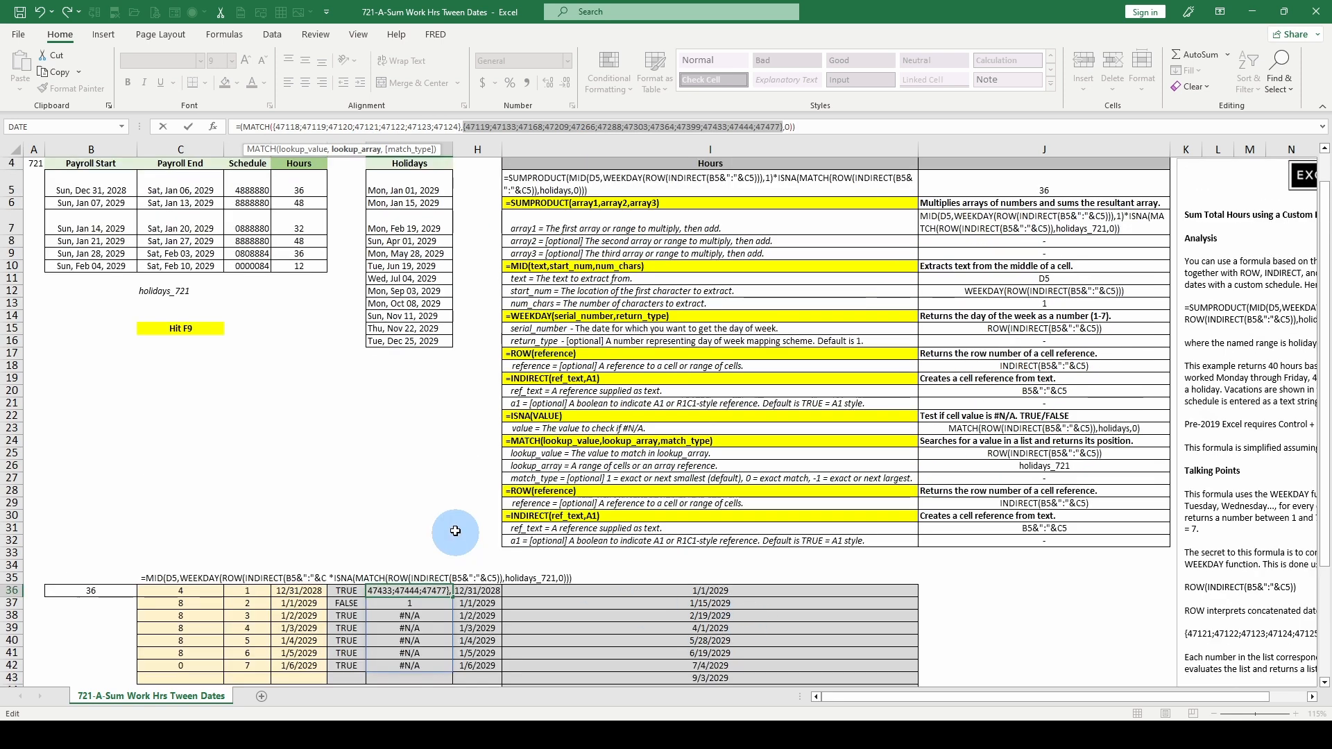
key(Escape)
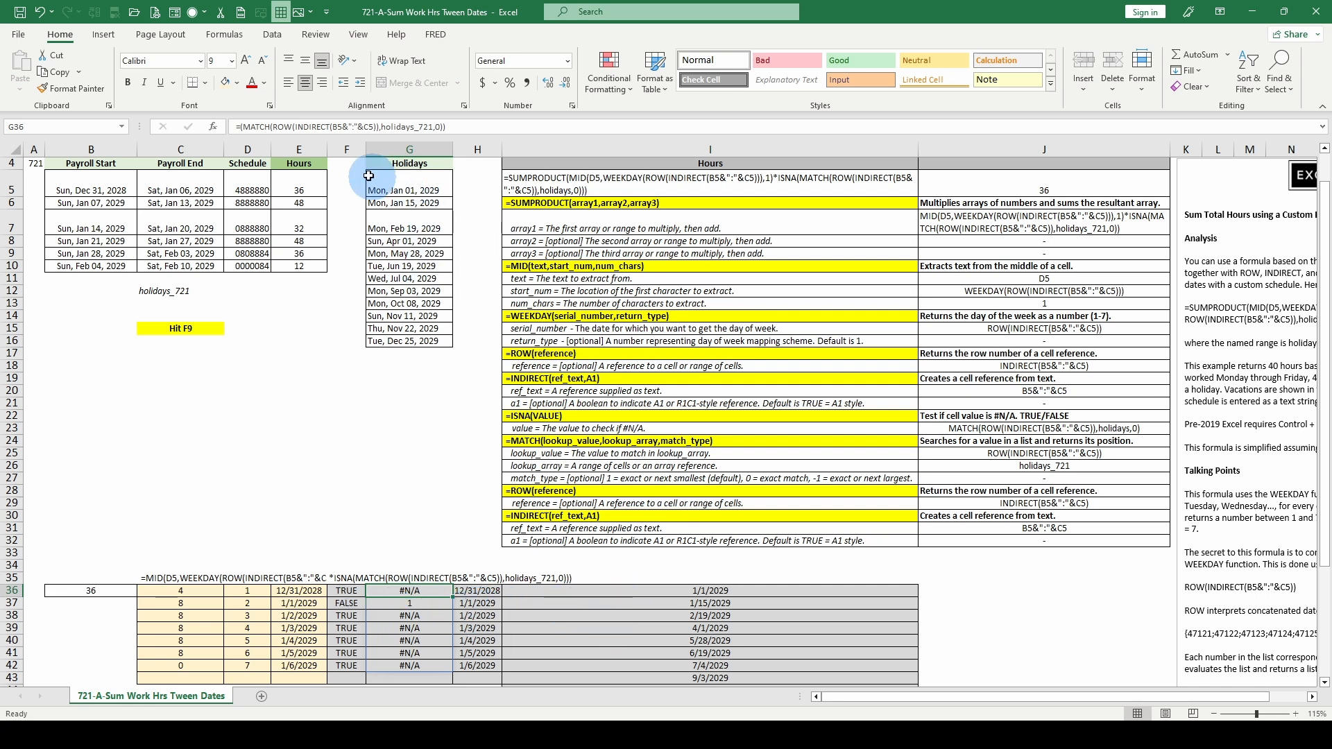
View the ISNA column at F36, and evaluate the MID and ISNA parts of the SUMPRODUCT formula in B36 separately without keeping them
click(346, 591)
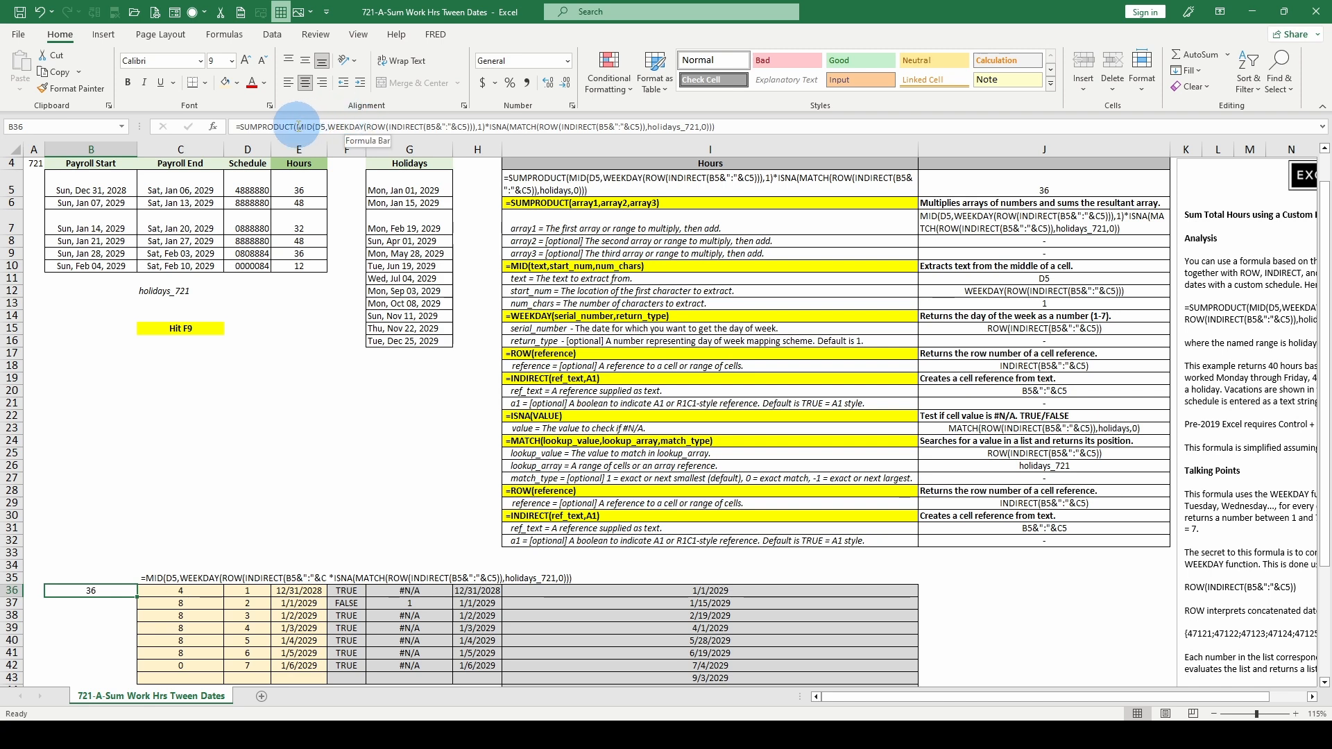
drag(297, 126, 476, 127)
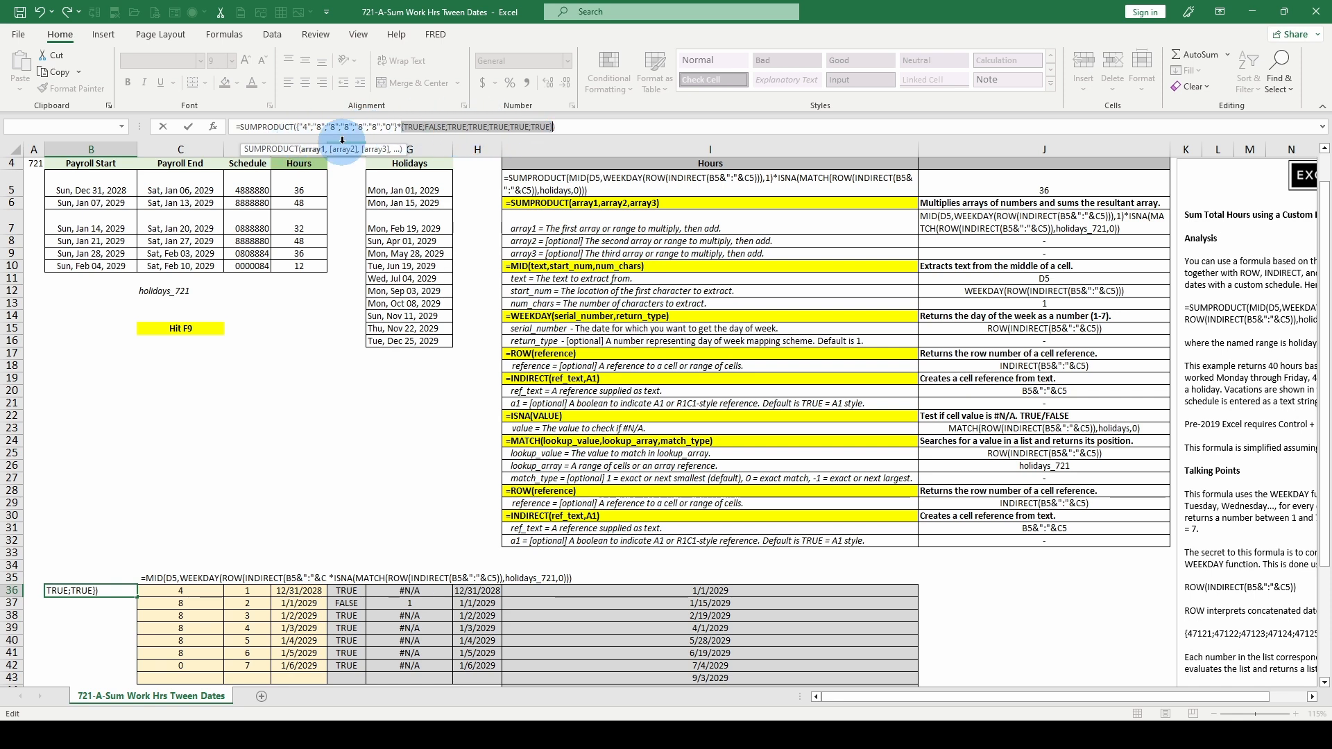
key(Escape)
Evaluate the entire array1 argument of the SUMPRODUCT formula in B36, and discard the evaluation
click(318, 127)
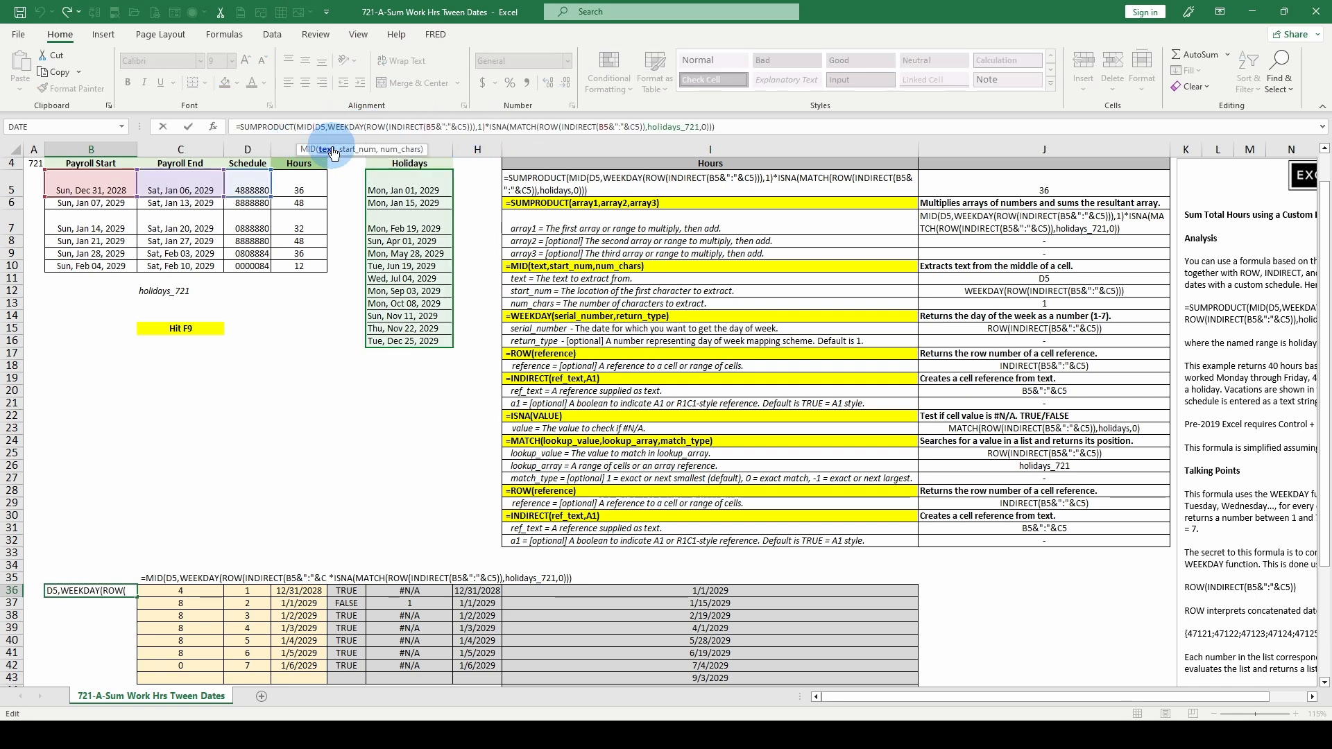
click(299, 127)
click(313, 151)
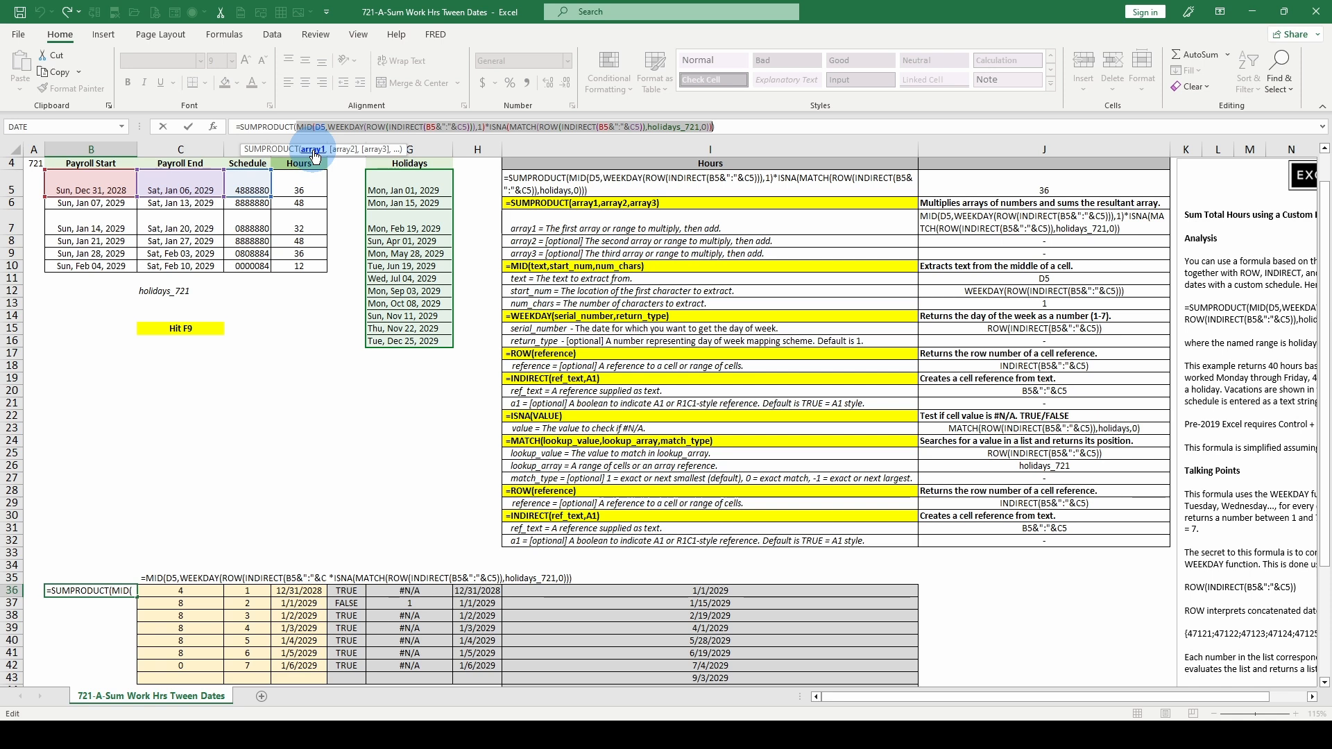
key(F9)
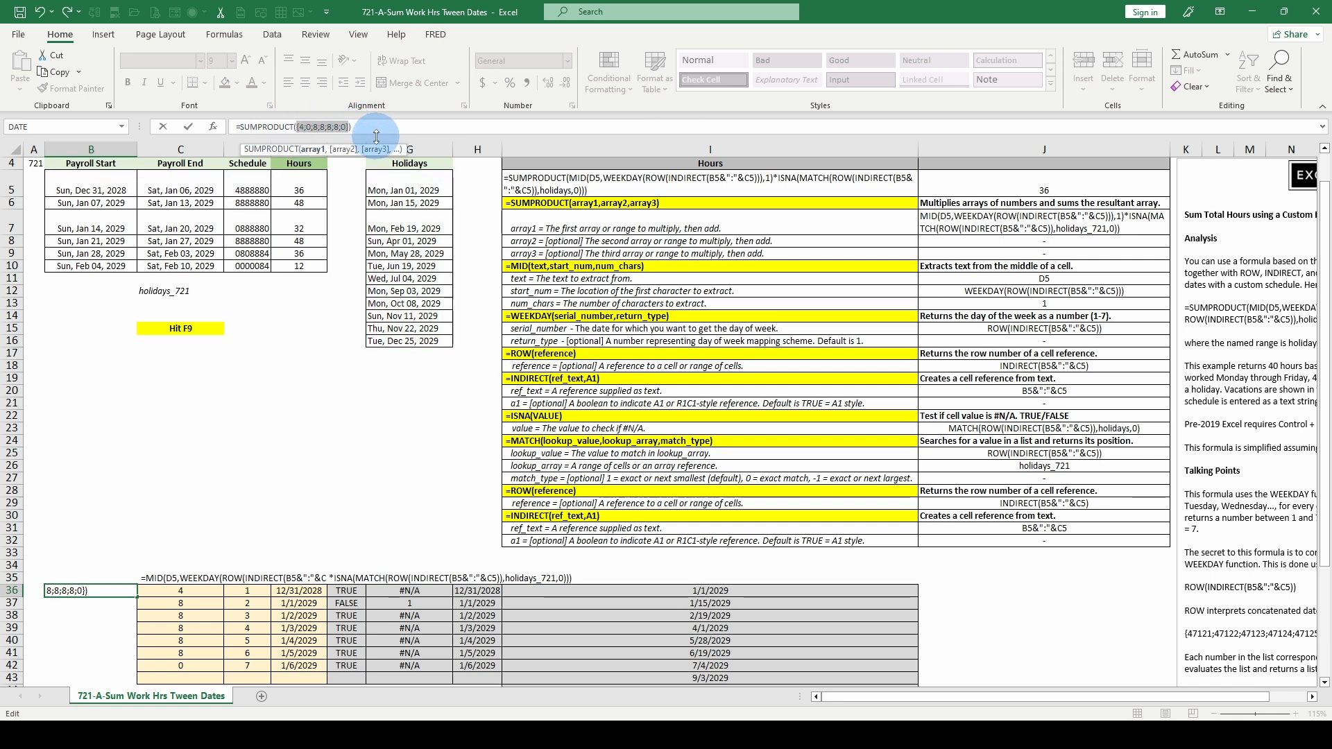
key(Escape)
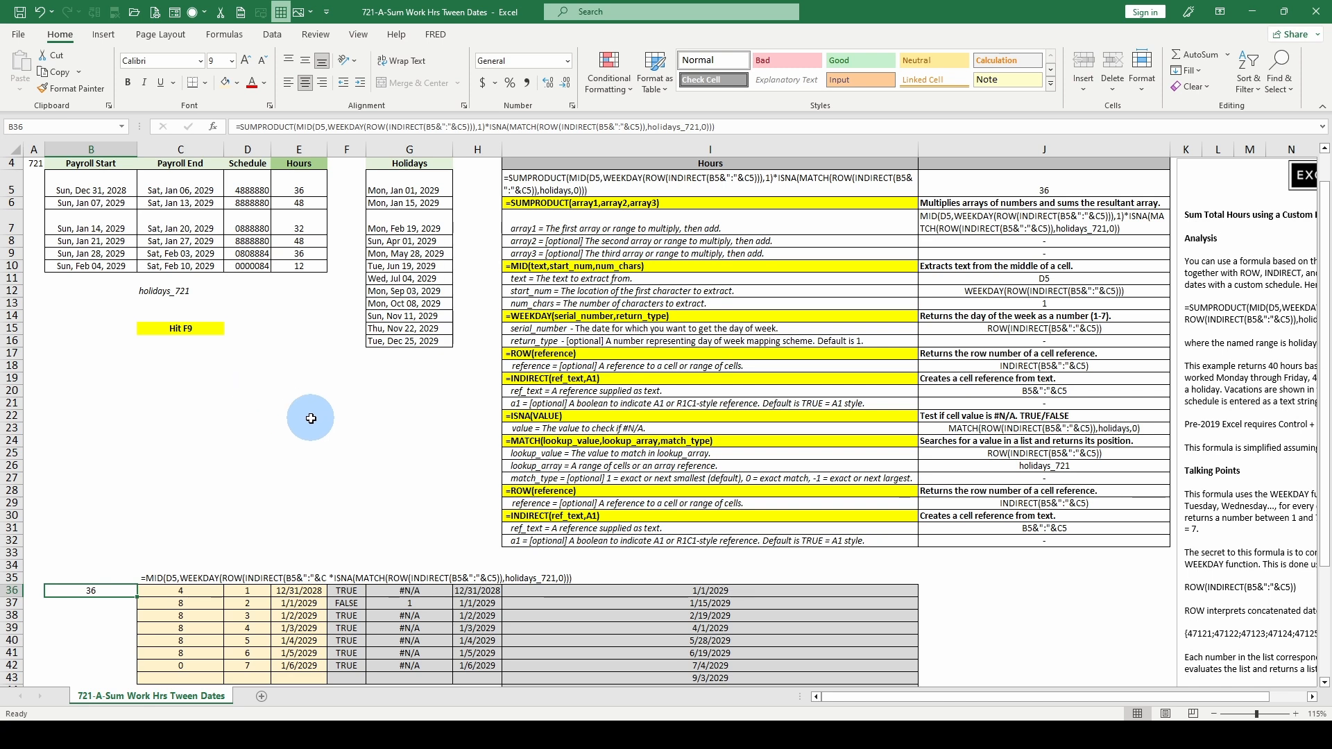
Review the Talking Points and Holidays notes that explain the formula beside the worksheet tables
scroll(311, 418, down, 1)
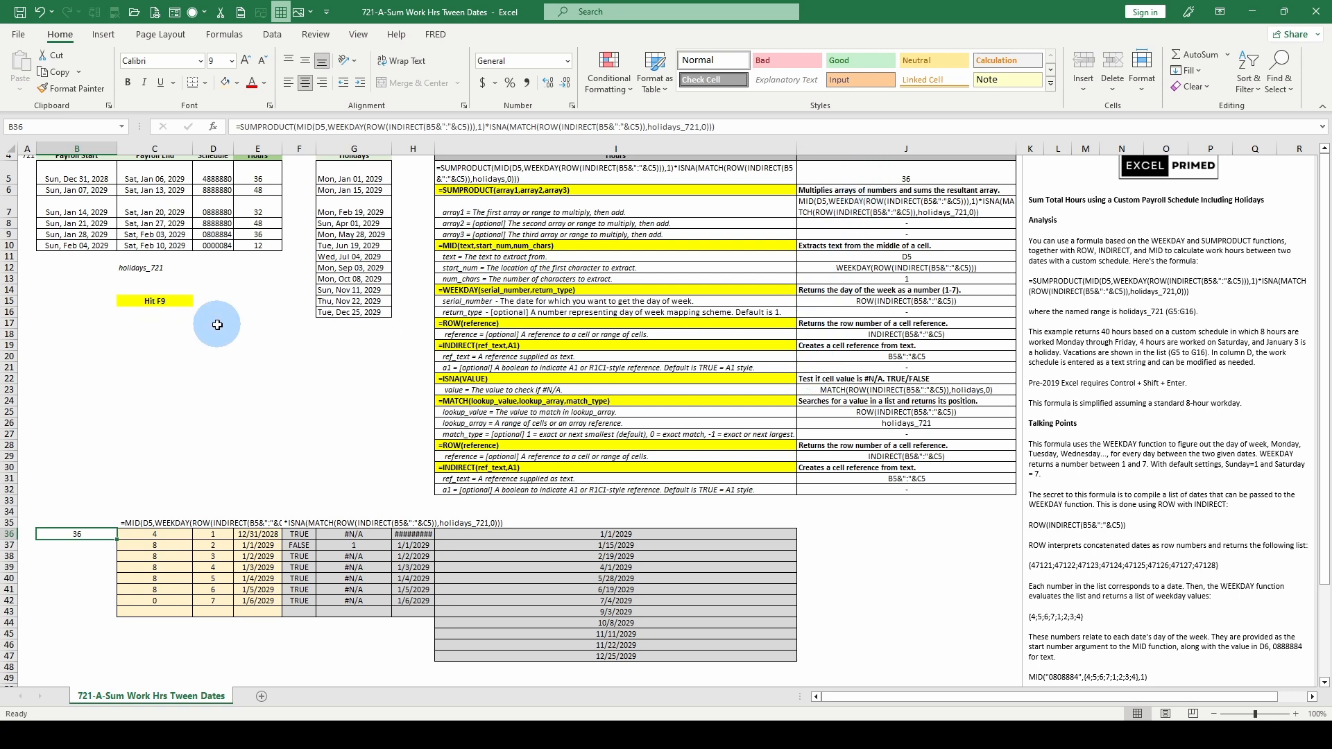
scroll(1145, 340, down, 10)
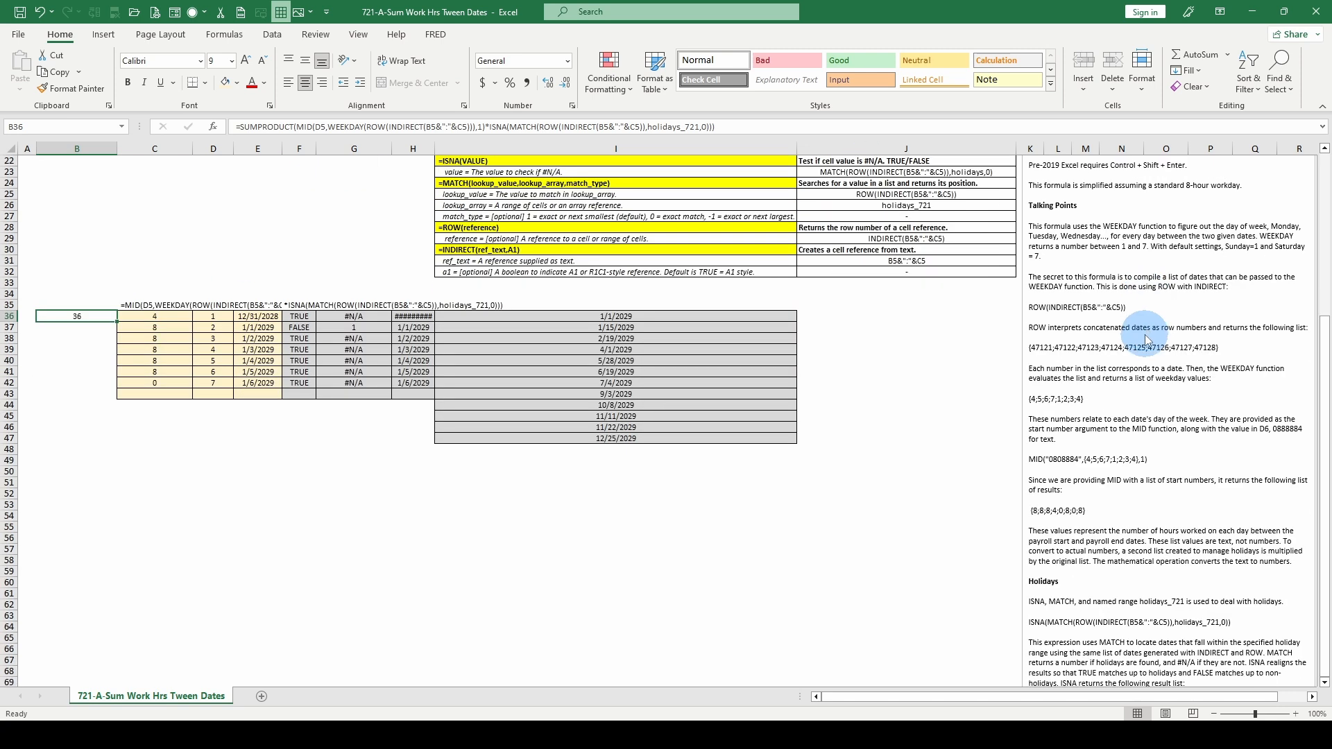
scroll(1145, 340, down, 2)
scroll(1145, 339, up, 12)
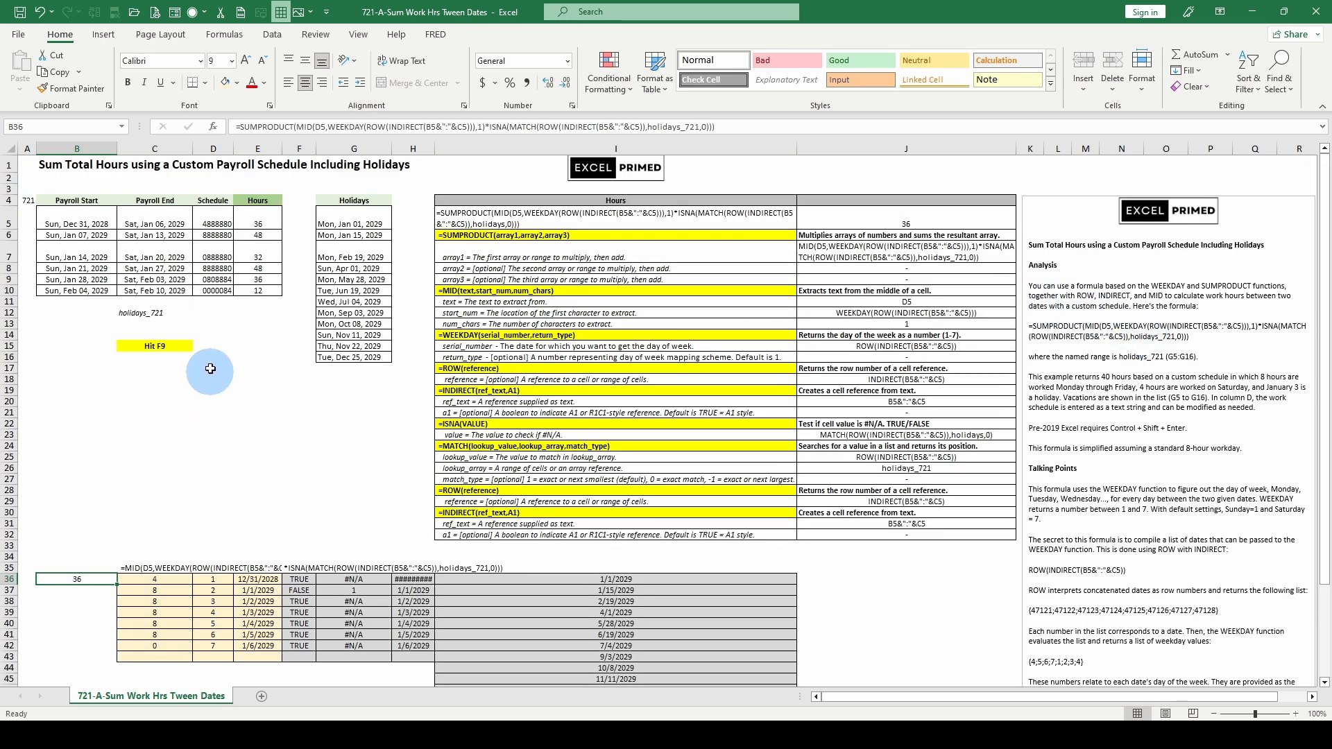
View the Payroll Start formula in B6 and the random schedule formula in D5
key(F9)
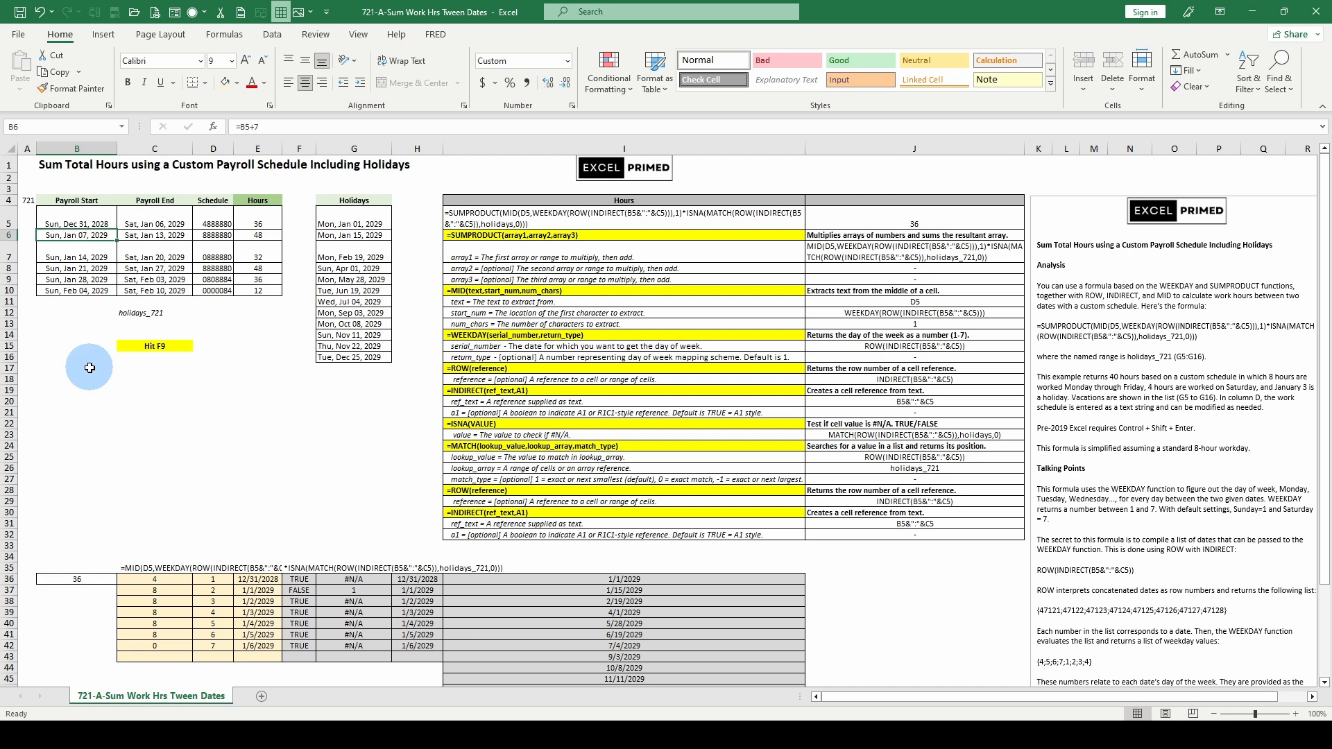
click(82, 235)
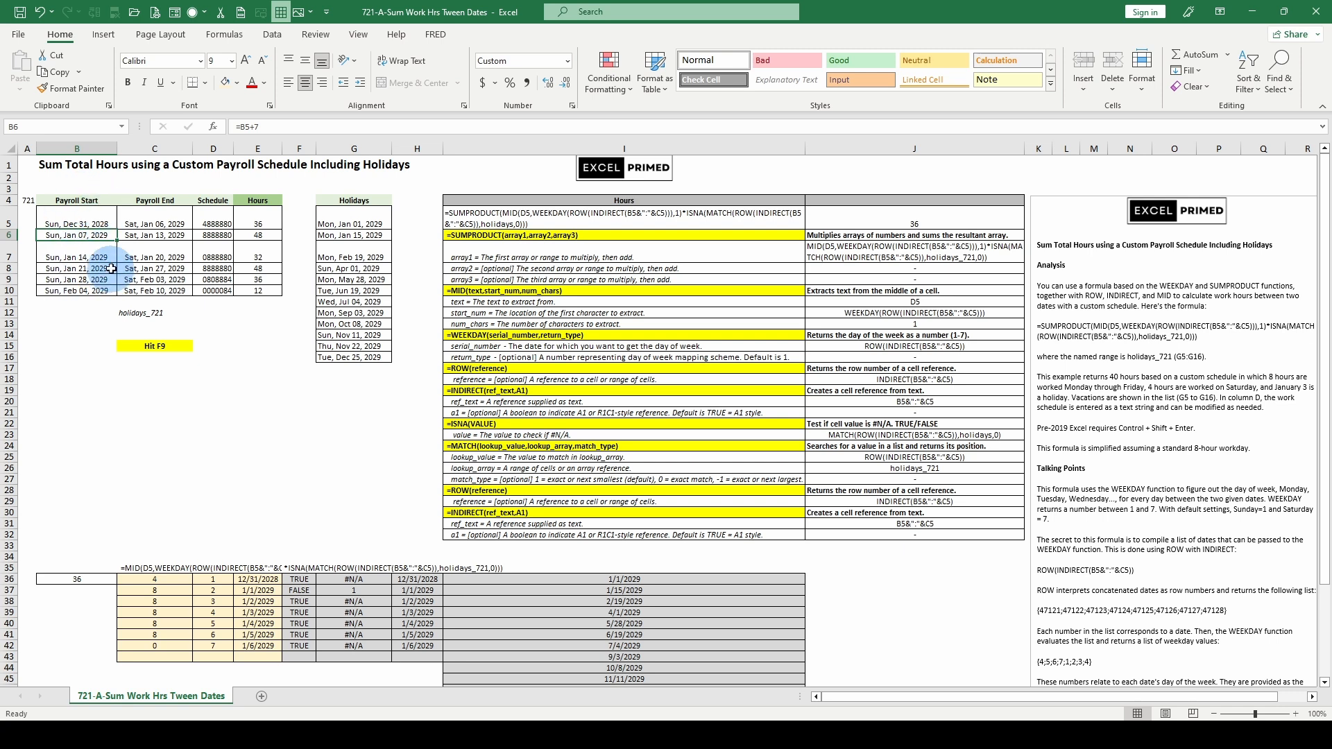
click(213, 218)
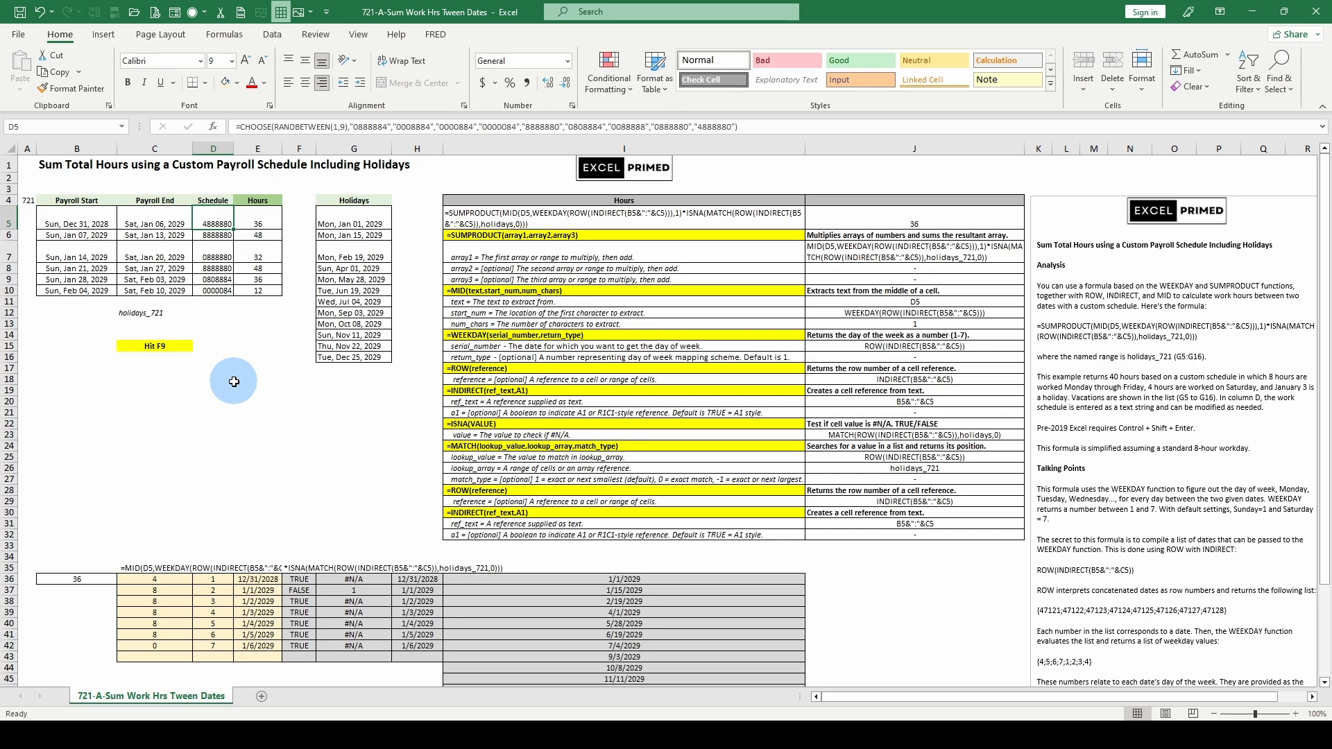
scroll(233, 381, down, 2)
scroll(234, 383, up, 2)
scroll(235, 385, down, 2)
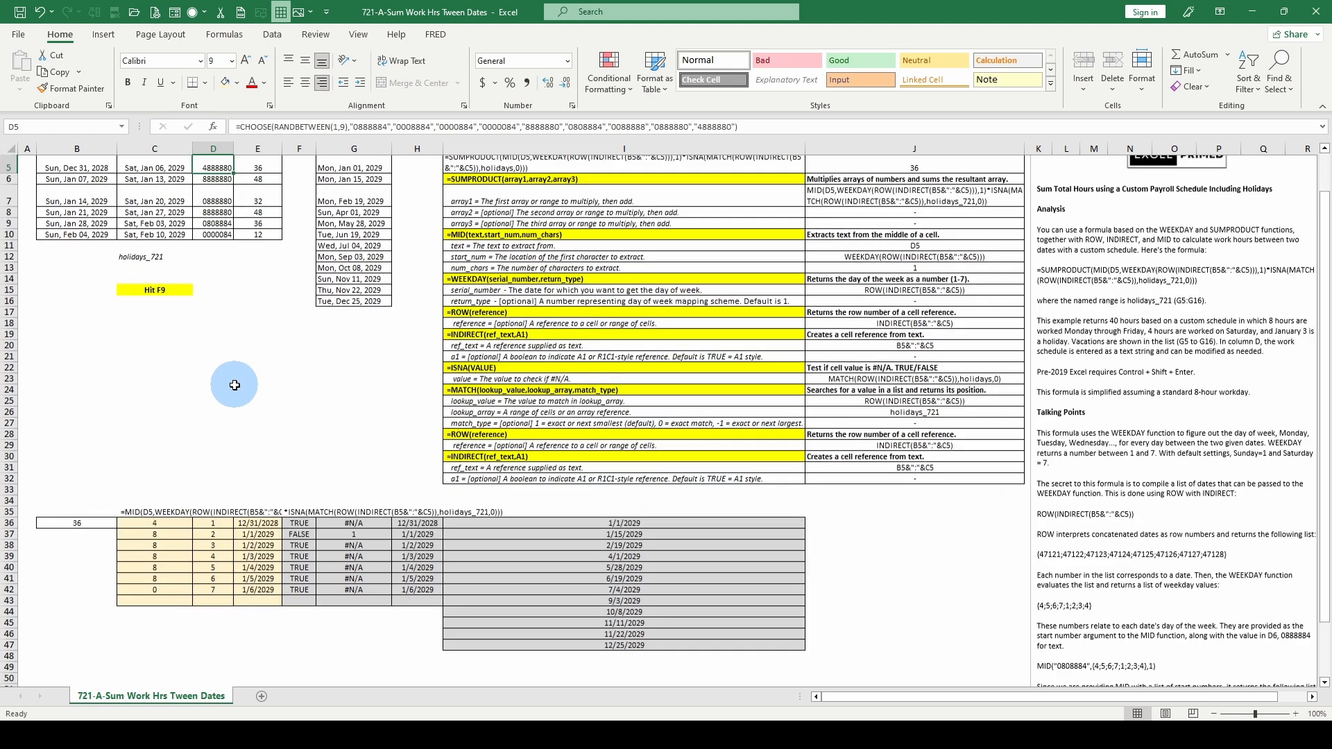
scroll(234, 385, up, 2)
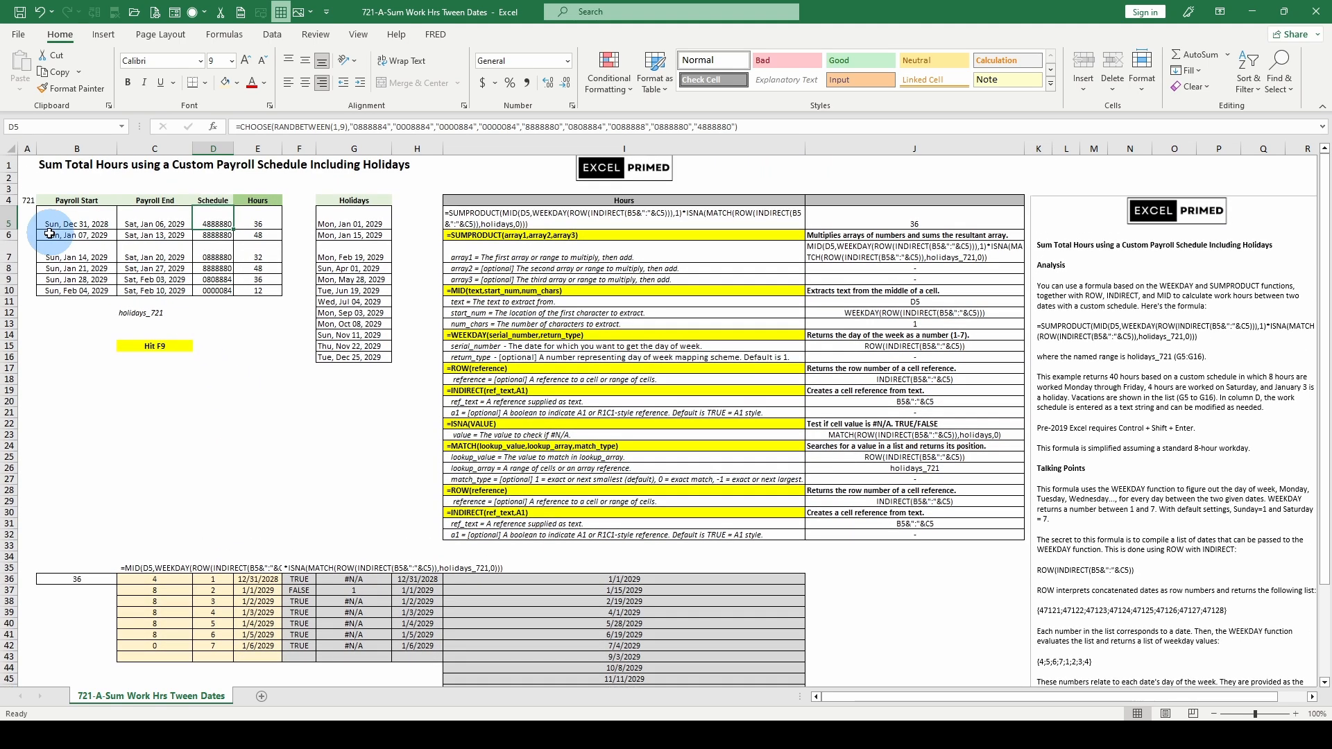